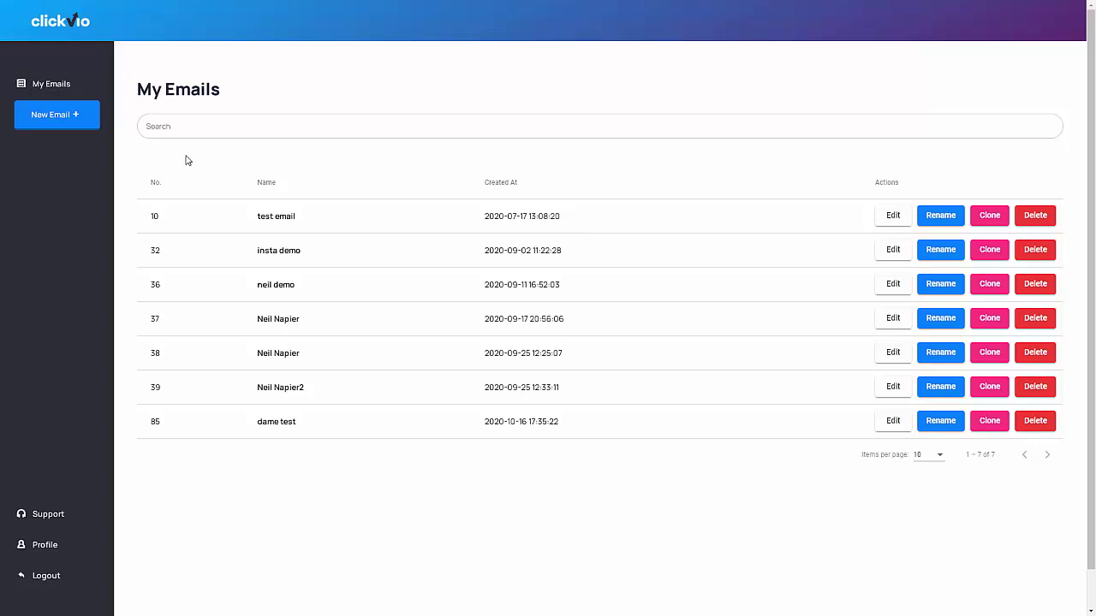
Create a new email named "Clickvio recommendation" from the Basic White template
{"action": "left_click", "coordinate": [84, 127]}
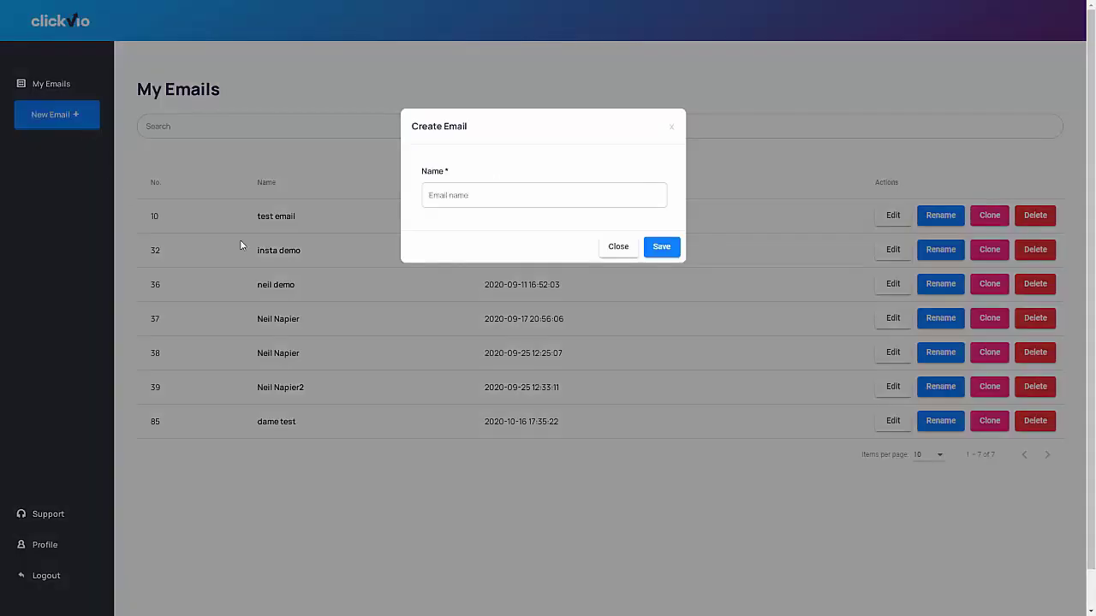
{"action": "left_click", "coordinate": [475, 197]}
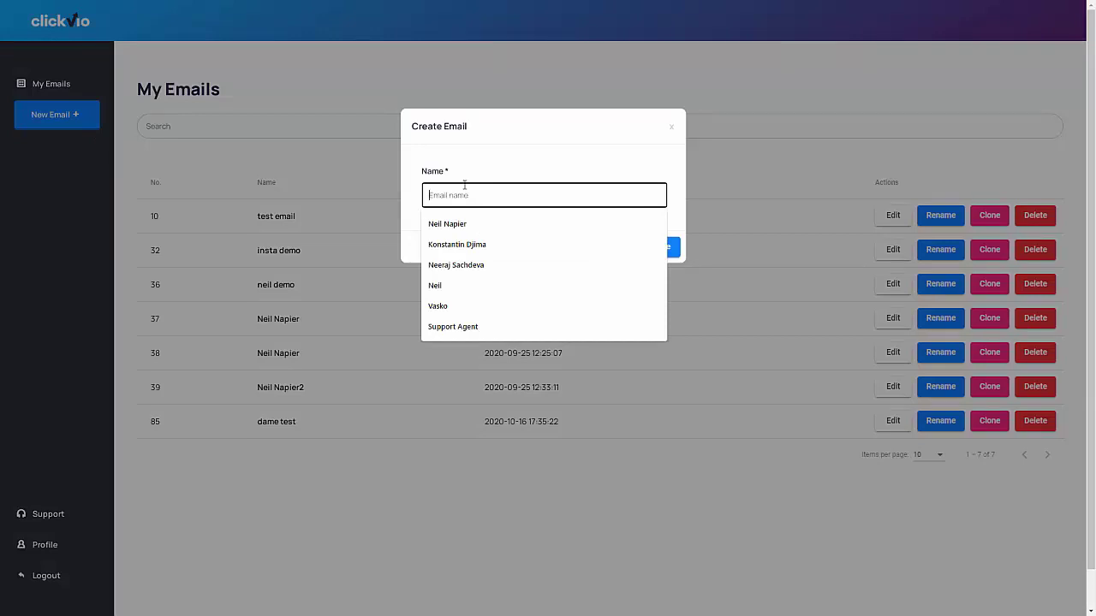
{"action": "type", "text": "Cl"}
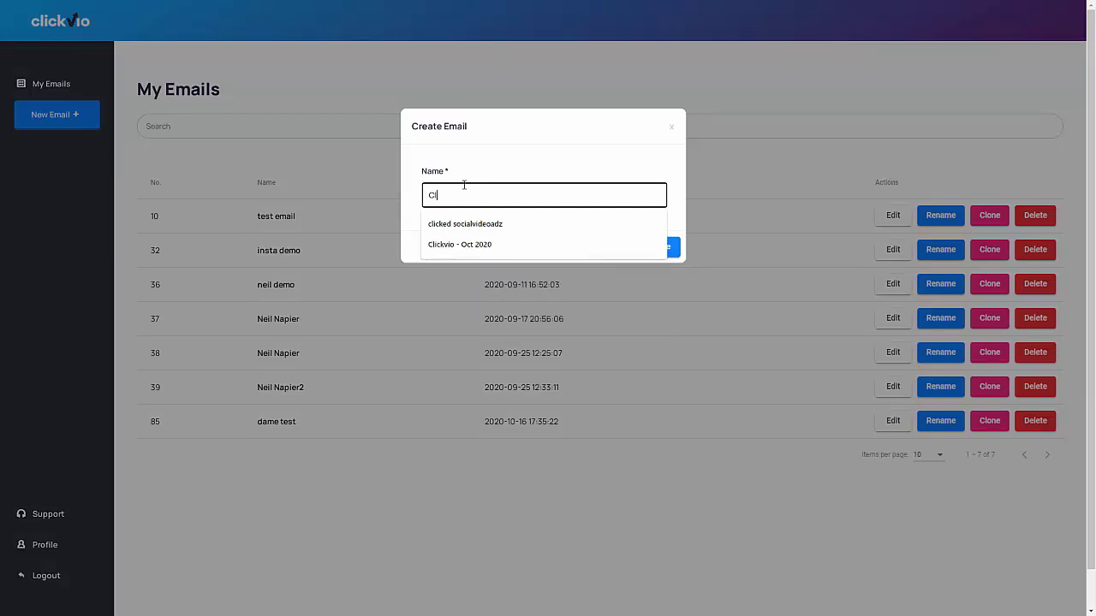
{"action": "type", "text": "ickvio recommendation"}
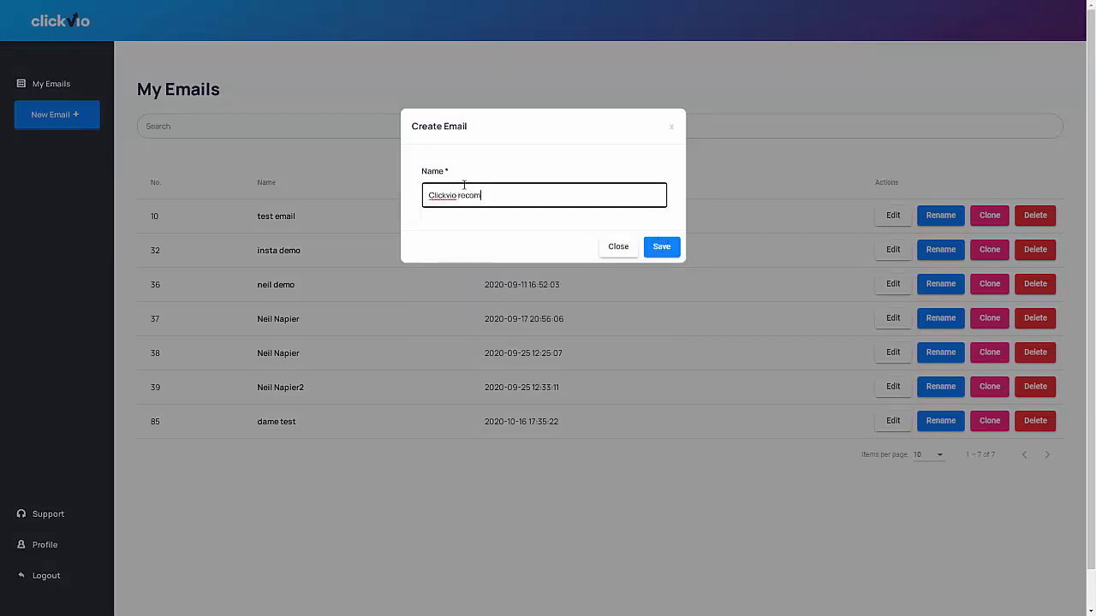
{"action": "left_click", "coordinate": [660, 250]}
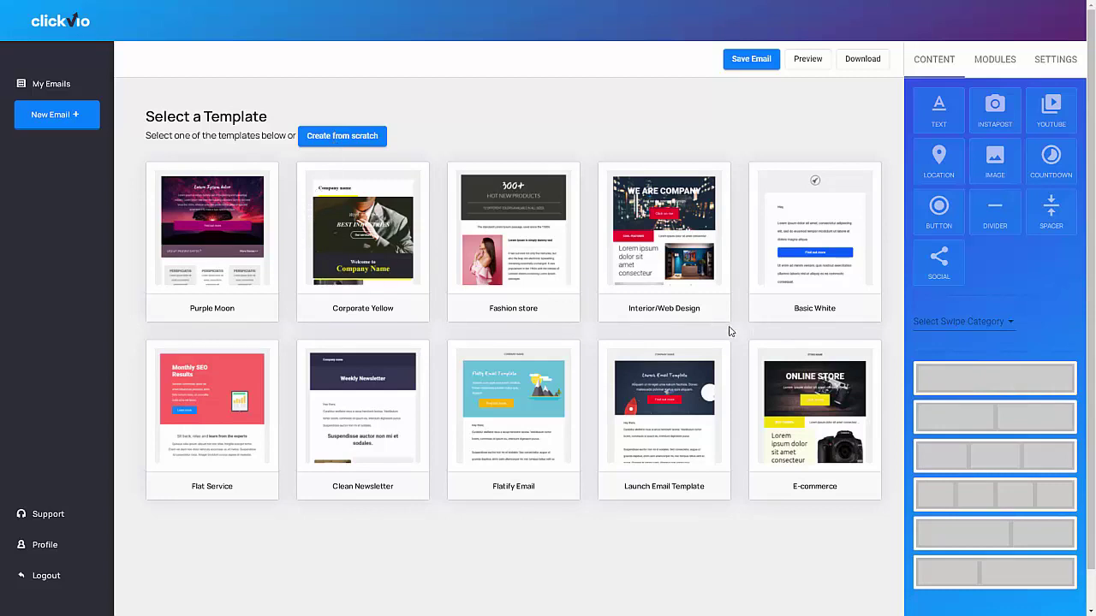
{"action": "left_click", "coordinate": [843, 281]}
{"action": "scroll", "coordinate": [568, 381], "scroll_direction": "down", "scroll_amount": 3}
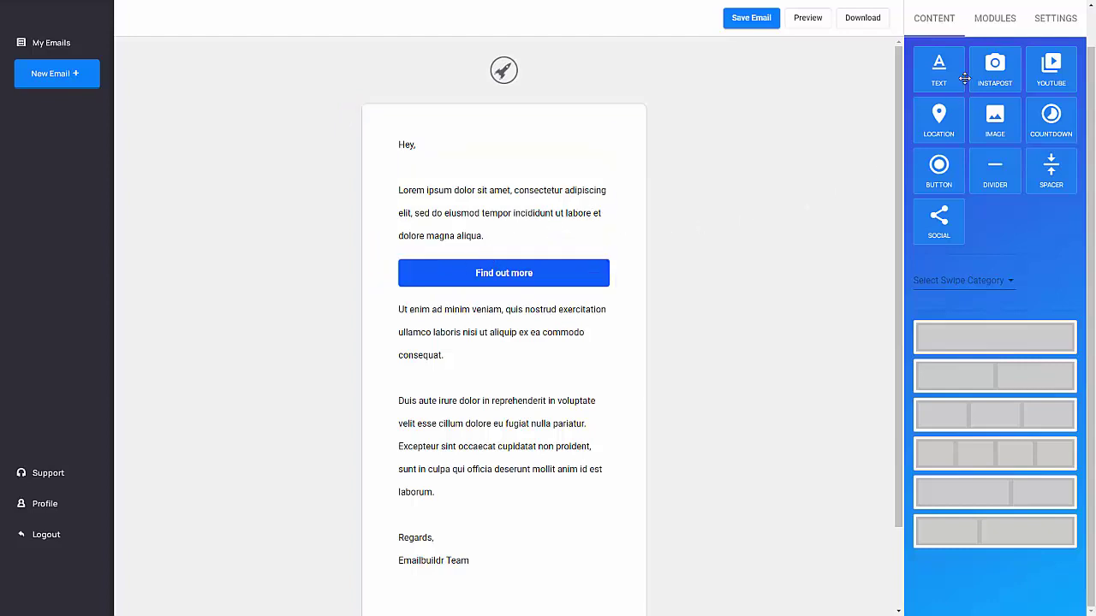
Try a text block above the email greeting and delete it again
{"action": "left_click_drag", "start_coordinate": [939, 68], "coordinate": [473, 152]}
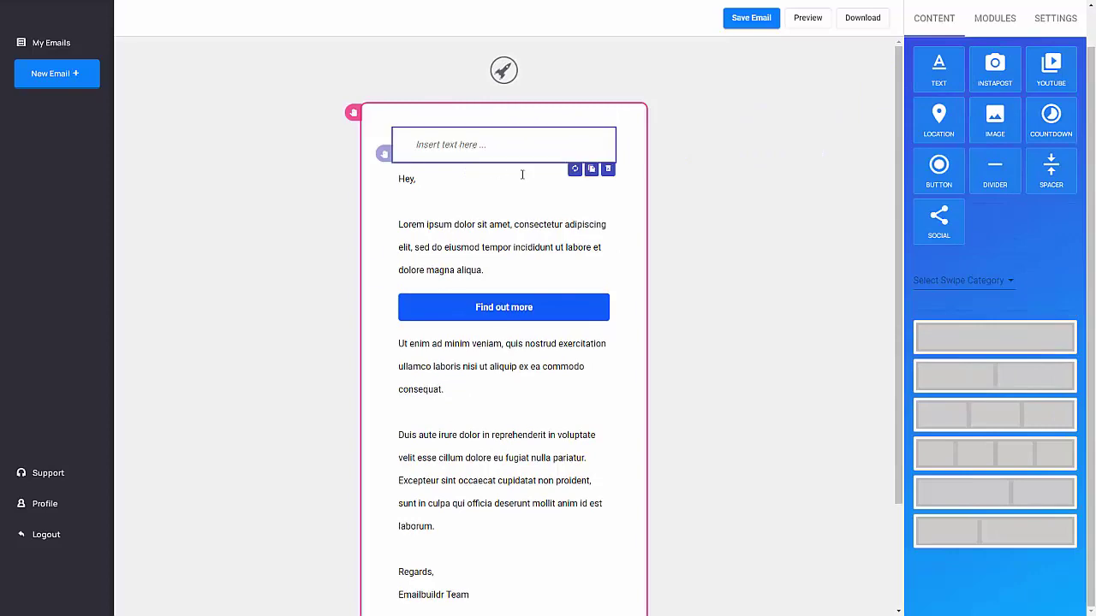
{"action": "left_click", "coordinate": [608, 168]}
{"action": "left_click", "coordinate": [569, 330]}
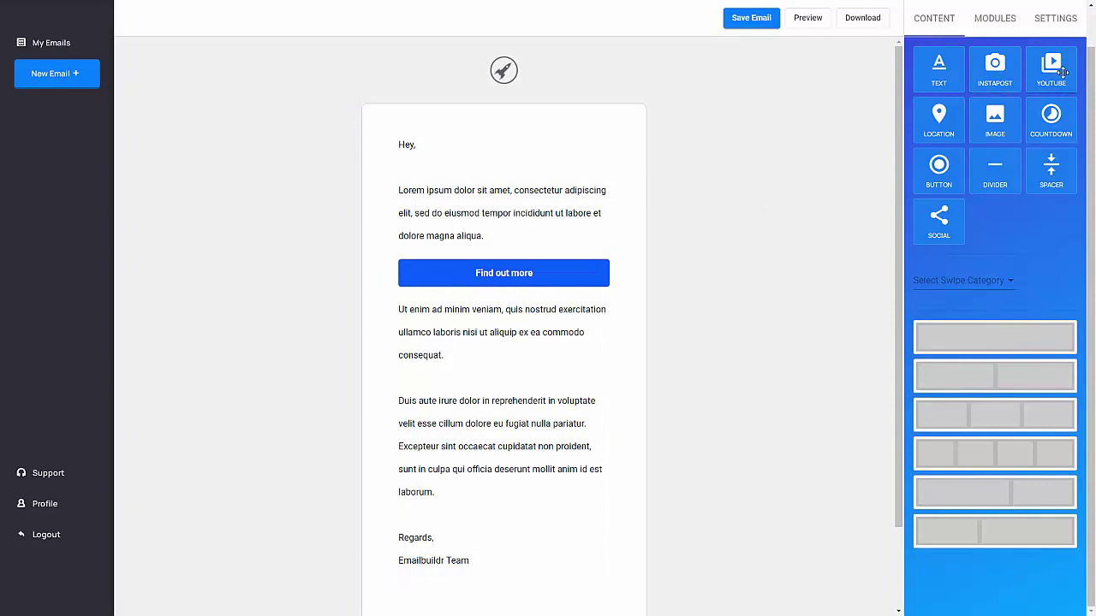
Try a YouTube video block above the email greeting and delete it again
{"action": "left_click_drag", "start_coordinate": [1060, 72], "coordinate": [602, 157]}
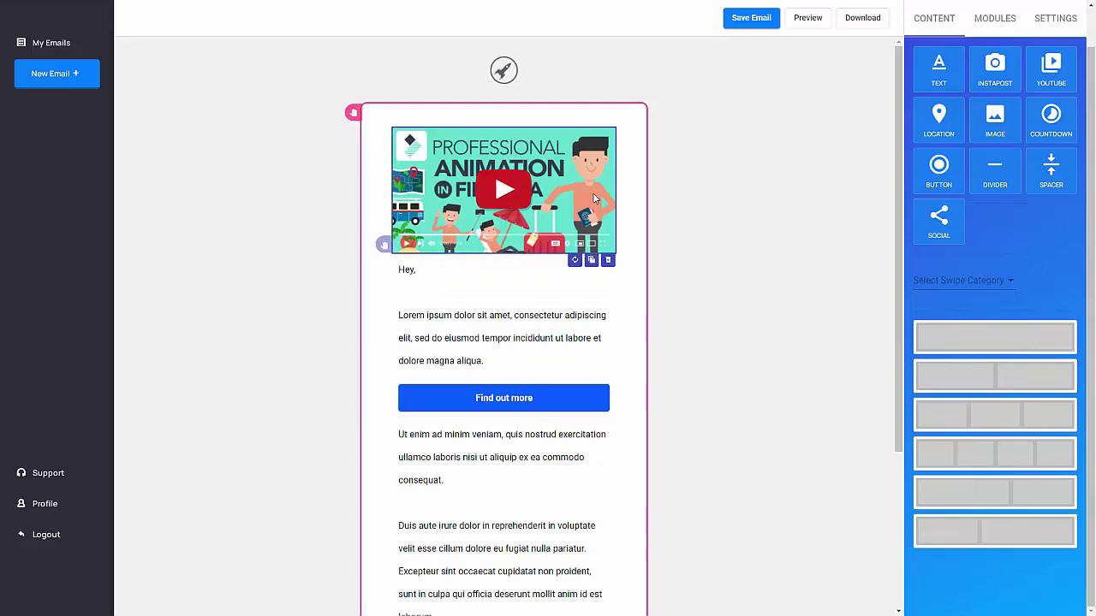
{"action": "left_click", "coordinate": [608, 259]}
{"action": "left_click", "coordinate": [569, 330]}
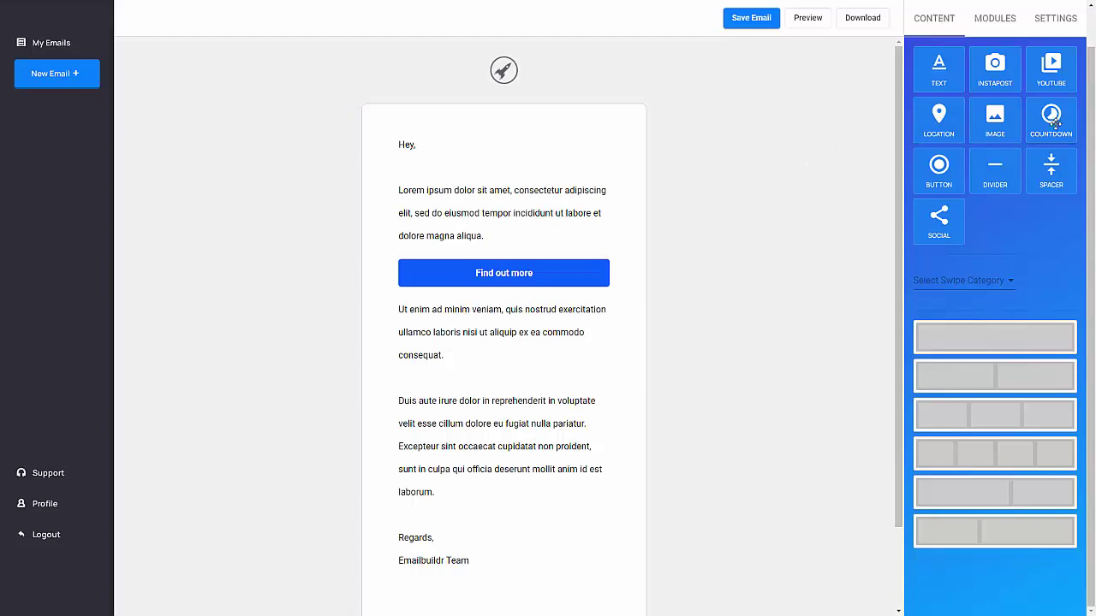
Add a countdown timer to the email and place it directly below the Find out more button
{"action": "left_click_drag", "start_coordinate": [1051, 120], "coordinate": [526, 195]}
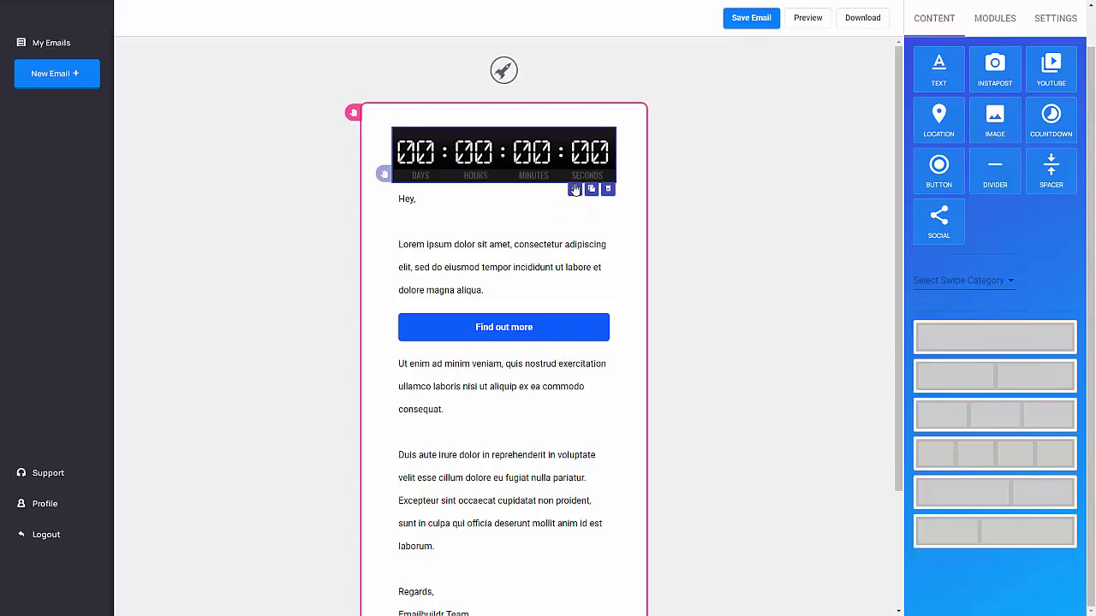
{"action": "left_click_drag", "start_coordinate": [558, 178], "coordinate": [698, 305]}
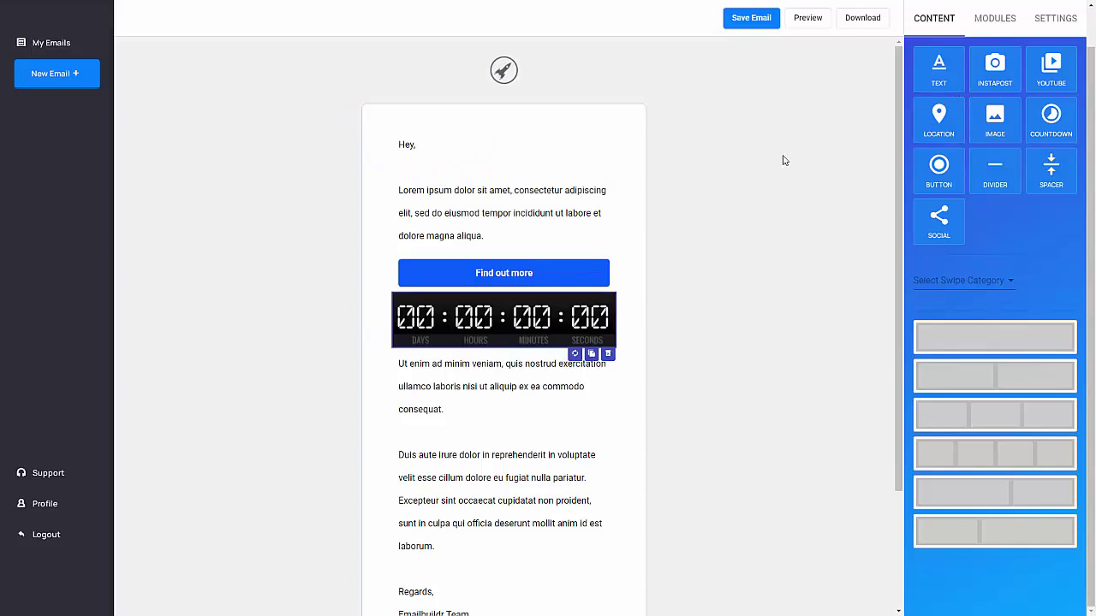
Examine the countdown timer's end date, size and attribute settings
{"action": "left_click", "coordinate": [1062, 19]}
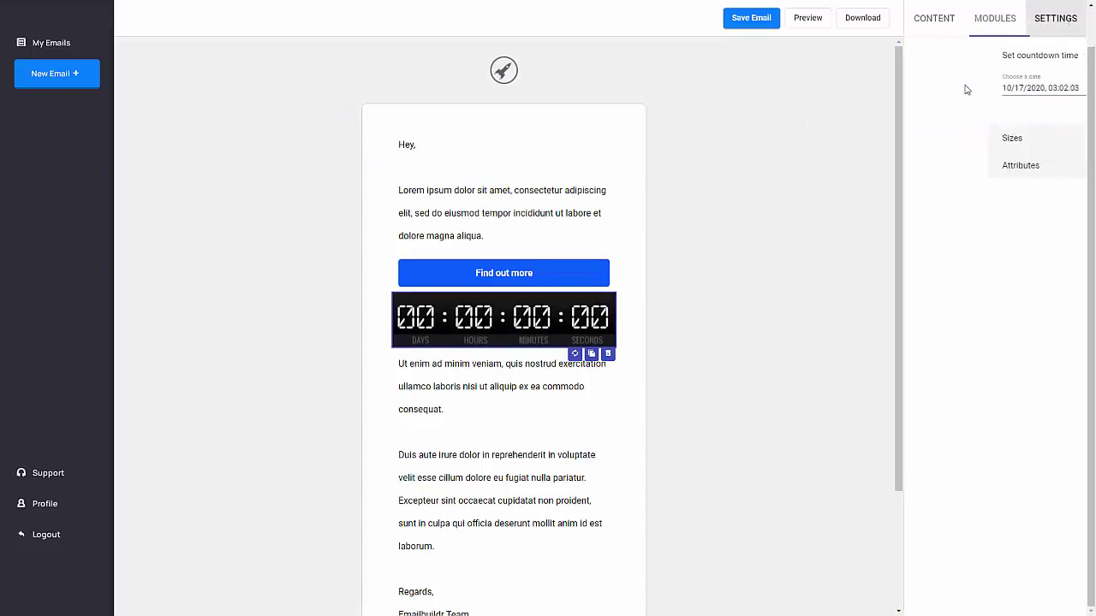
{"action": "left_click", "coordinate": [555, 274]}
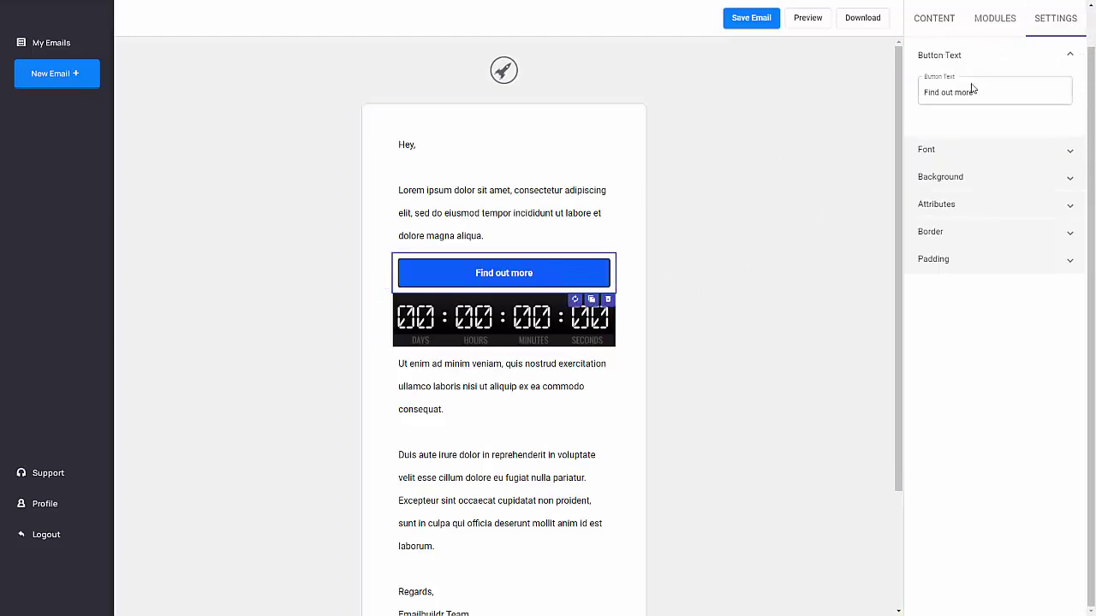
{"action": "left_click", "coordinate": [505, 340]}
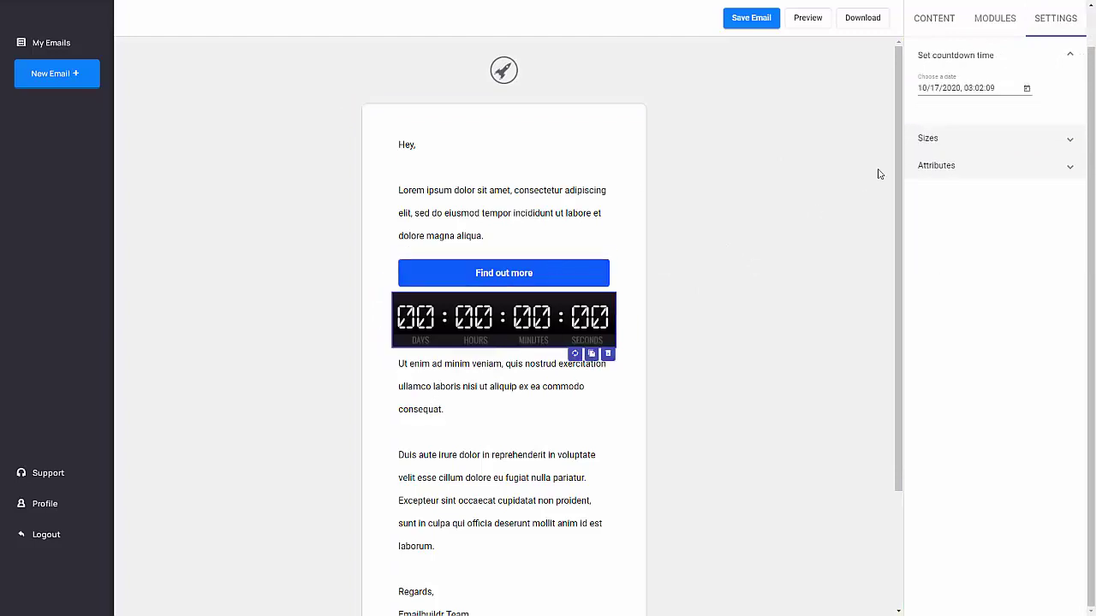
{"action": "left_click", "coordinate": [952, 86]}
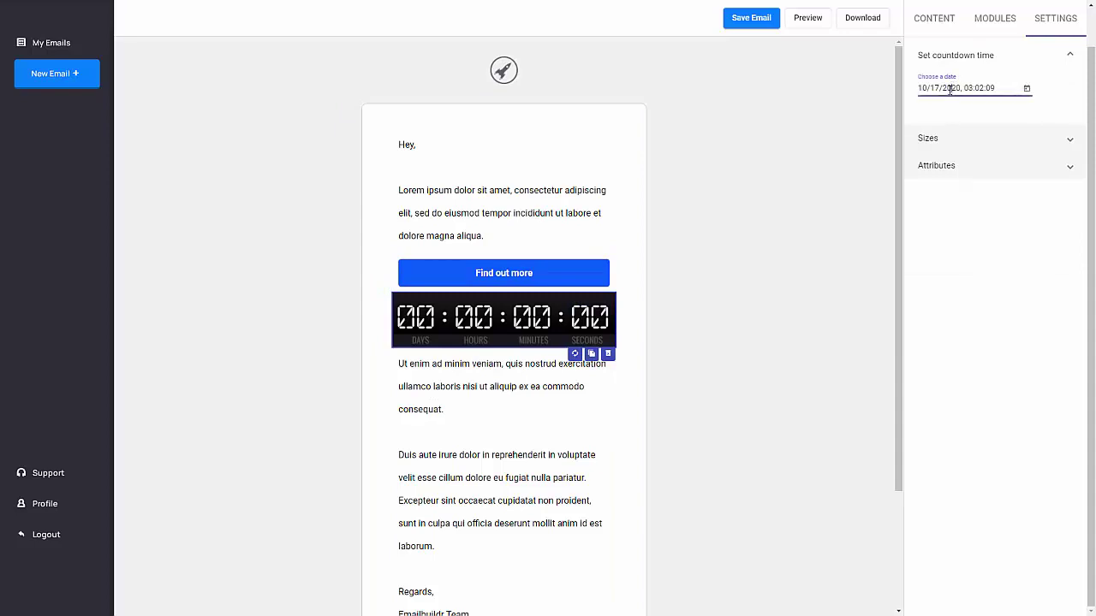
{"action": "left_click", "coordinate": [962, 141]}
{"action": "left_click", "coordinate": [955, 233]}
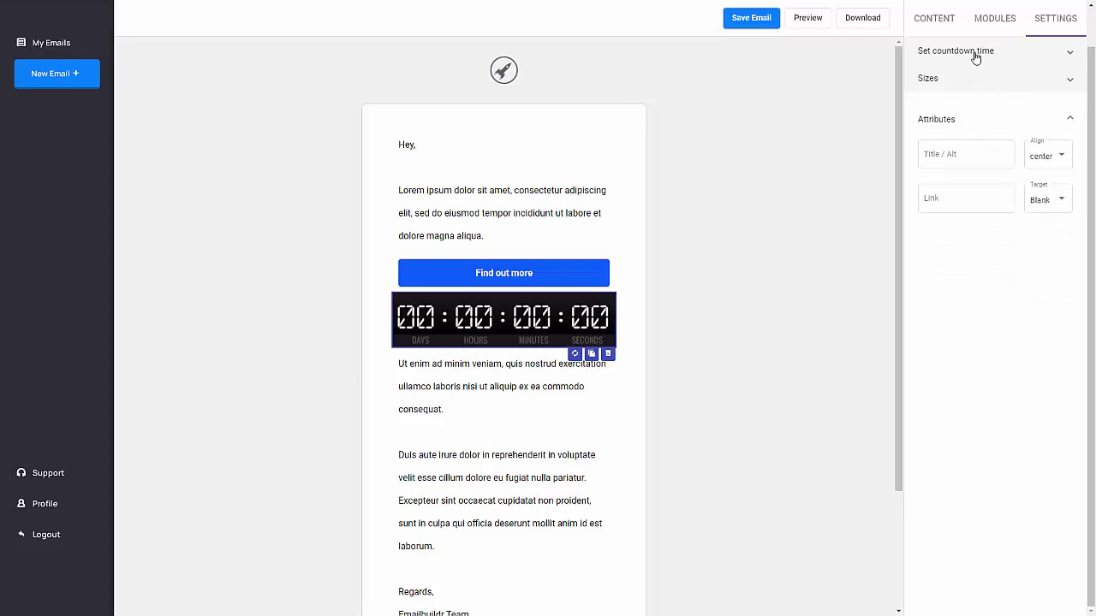
Move the countdown timer to the top of the email, above the greeting
{"action": "left_click", "coordinate": [950, 27]}
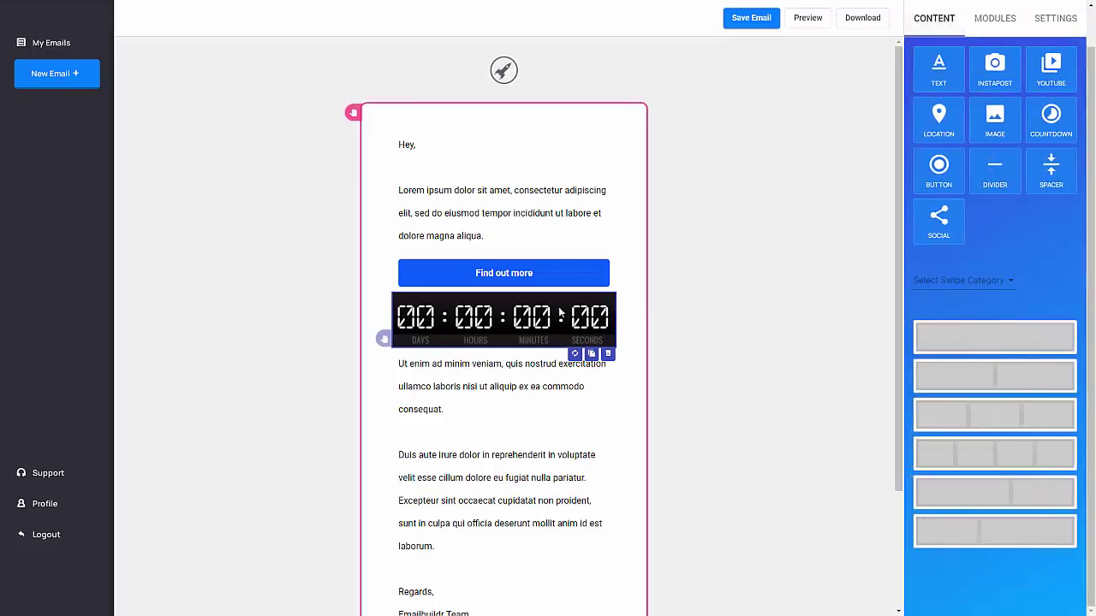
{"action": "left_click_drag", "start_coordinate": [562, 314], "coordinate": [543, 117]}
{"action": "left_click_drag", "start_coordinate": [384, 339], "coordinate": [388, 157]}
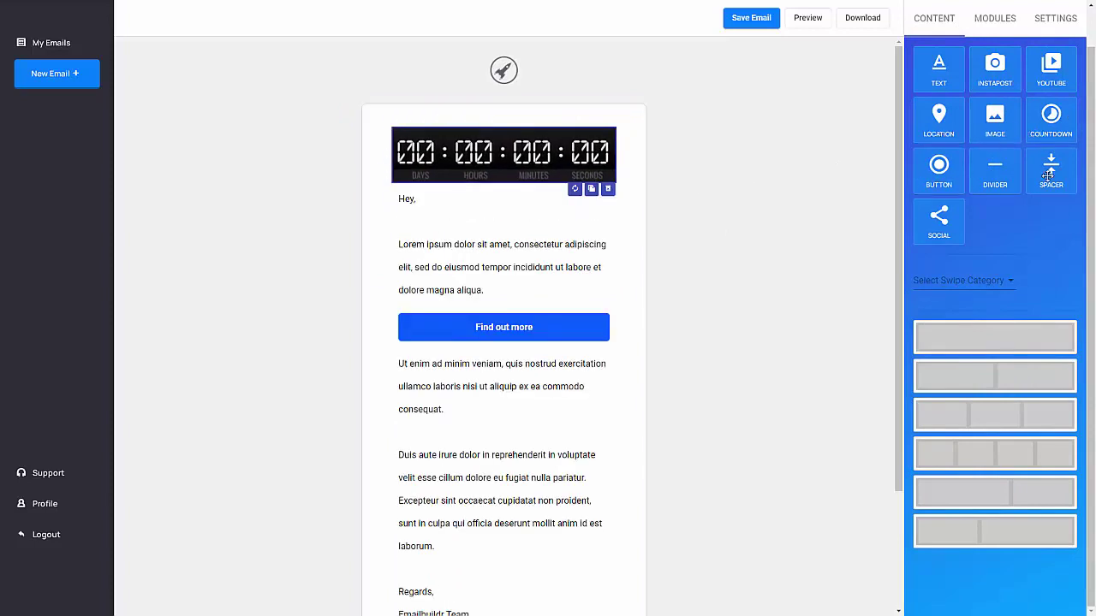
Insert a social block above the Find out more button and add the Facebook, Instagram and Pinterest networks to it
{"action": "left_click_drag", "start_coordinate": [941, 223], "coordinate": [506, 347]}
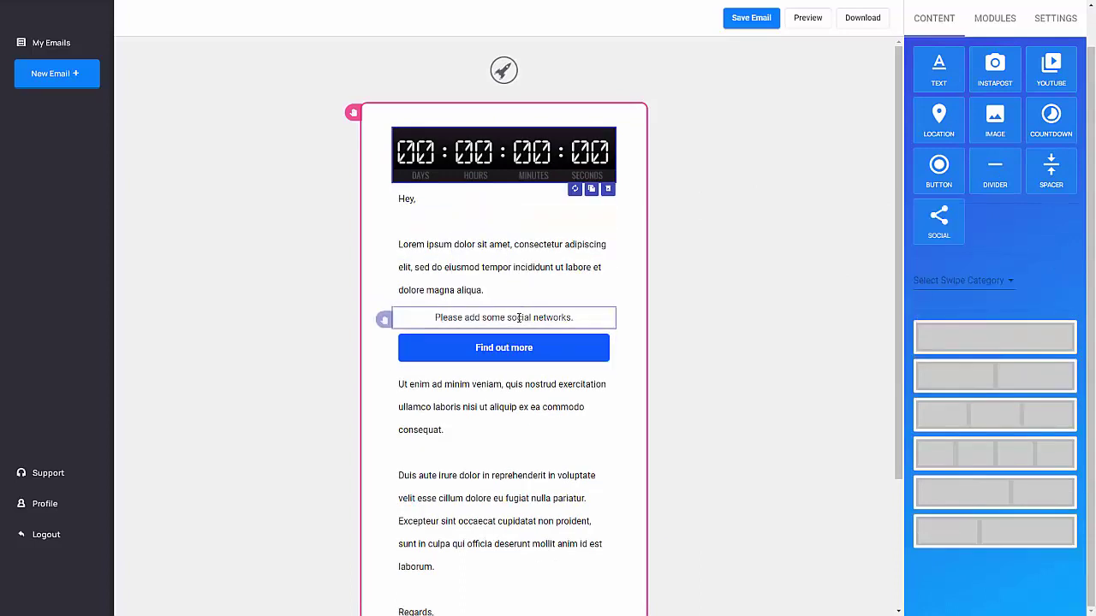
{"action": "left_click", "coordinate": [519, 317]}
{"action": "left_click", "coordinate": [1060, 19]}
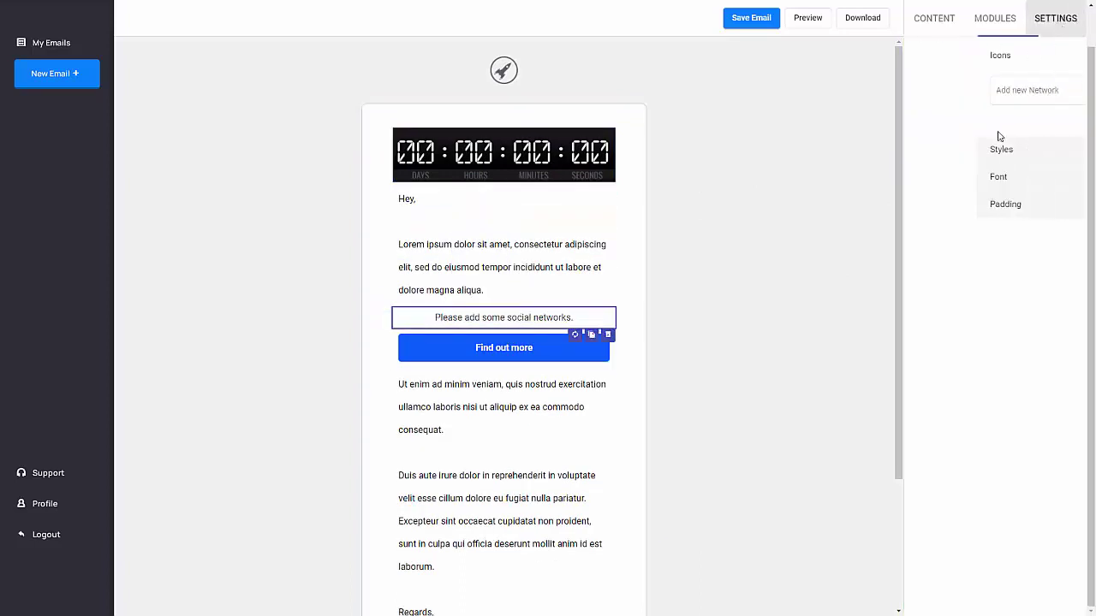
{"action": "left_click", "coordinate": [995, 100]}
{"action": "left_click", "coordinate": [993, 116]}
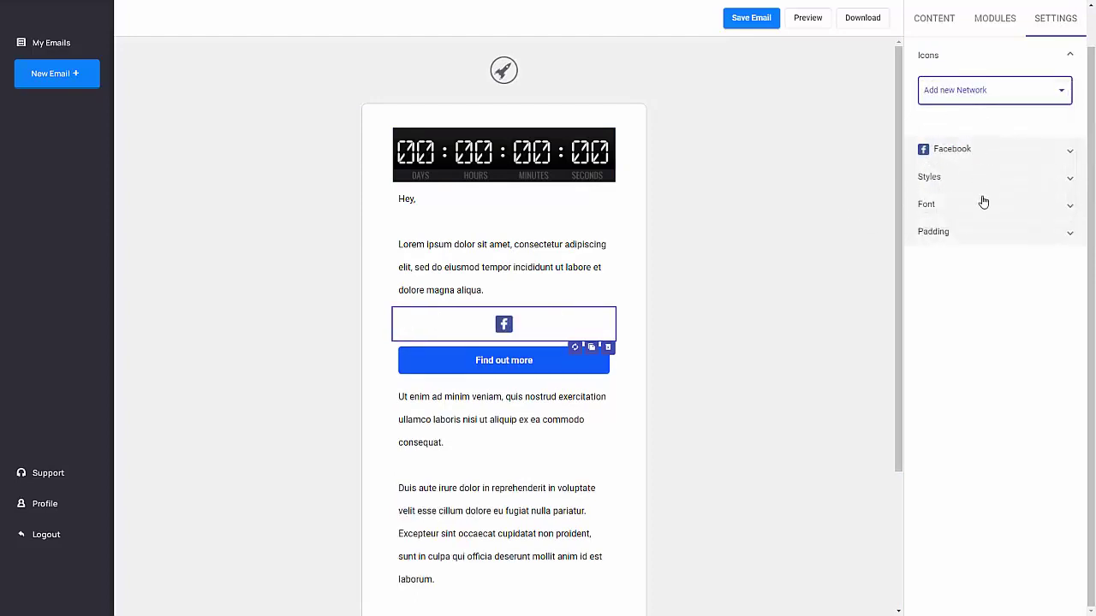
{"action": "left_click", "coordinate": [1026, 101]}
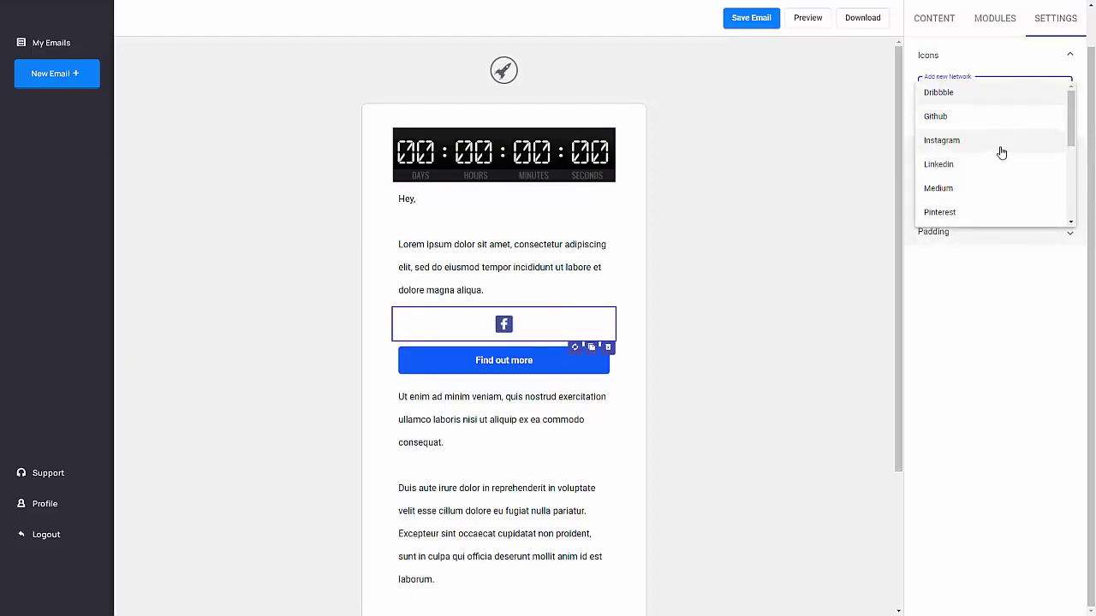
{"action": "left_click", "coordinate": [1002, 141]}
{"action": "left_click", "coordinate": [999, 100]}
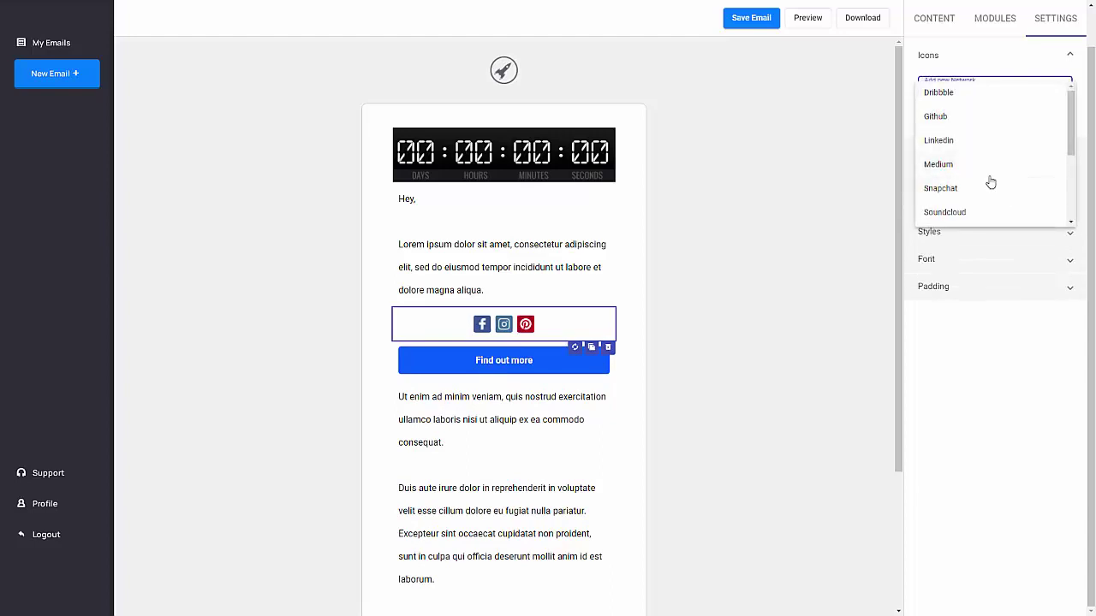
{"action": "left_click", "coordinate": [988, 181]}
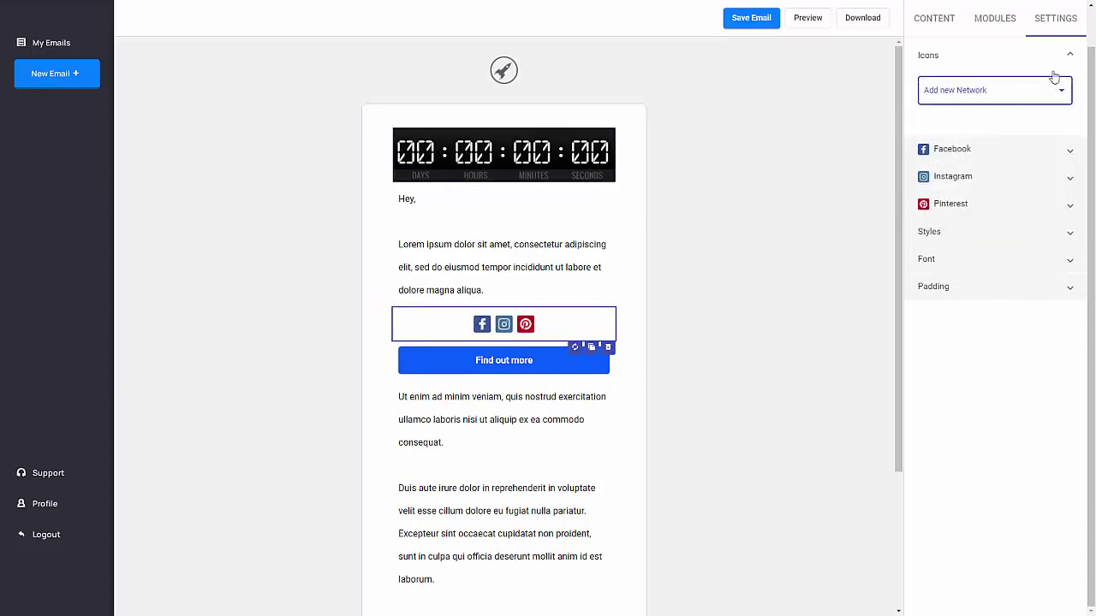
Select the placeholder text block below the Find out more button and load the Beauty/Skin Care swipe category
{"action": "left_click", "coordinate": [938, 23]}
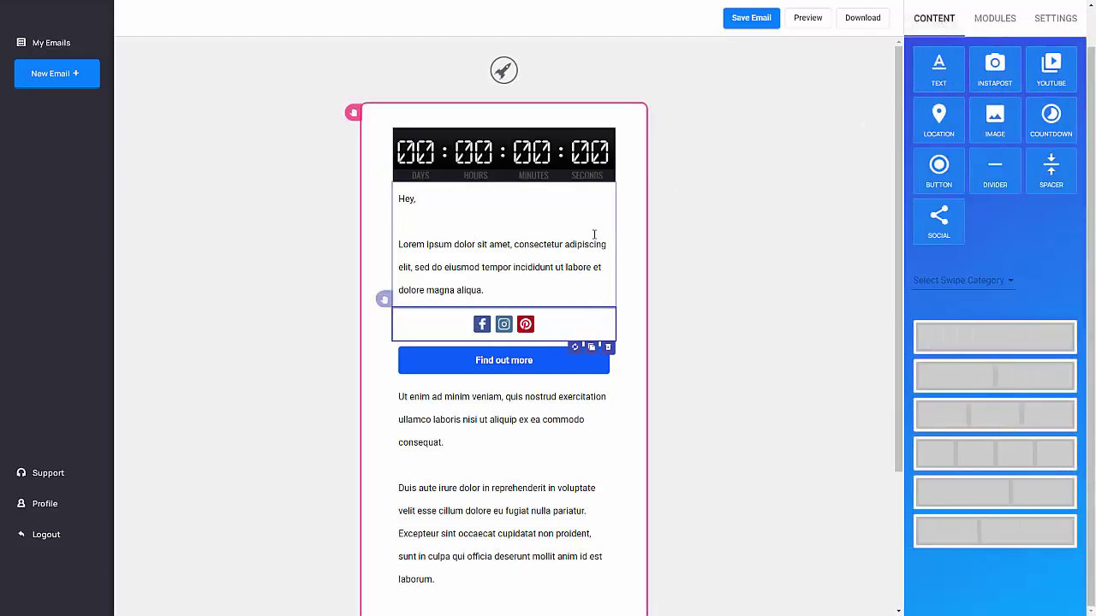
{"action": "scroll", "coordinate": [556, 419], "scroll_direction": "down", "scroll_amount": 2}
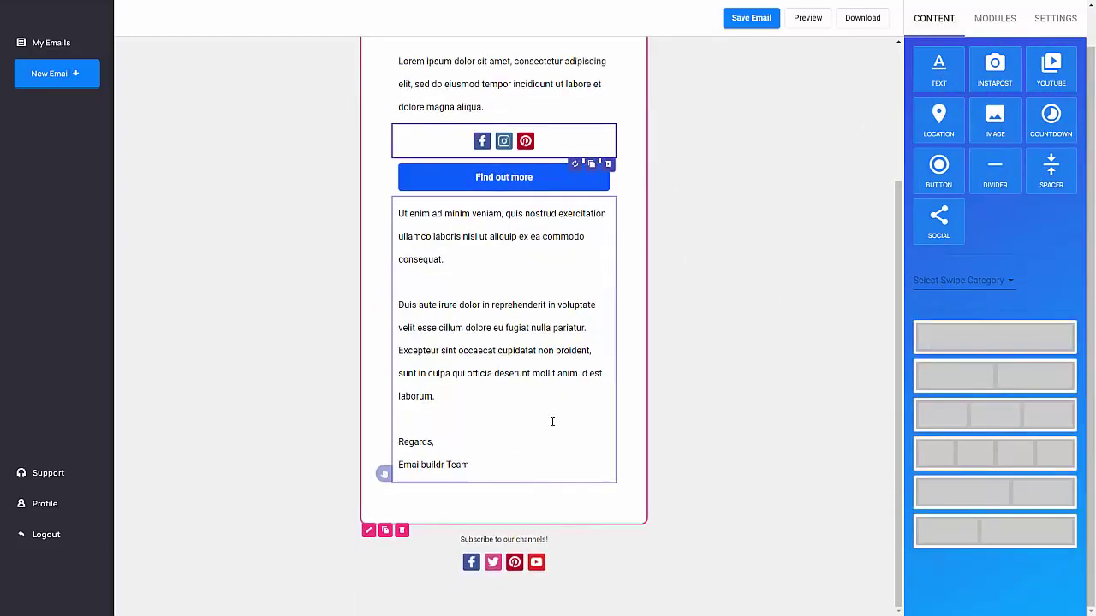
{"action": "left_click", "coordinate": [496, 349]}
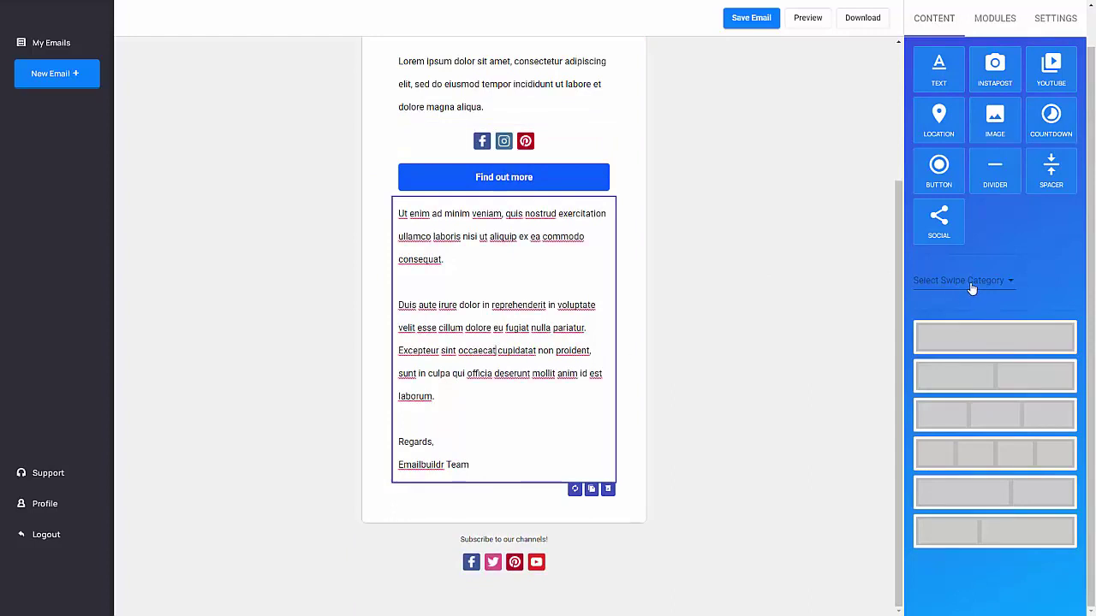
{"action": "left_click", "coordinate": [971, 288]}
{"action": "scroll", "coordinate": [975, 330], "scroll_direction": "down", "scroll_amount": 5}
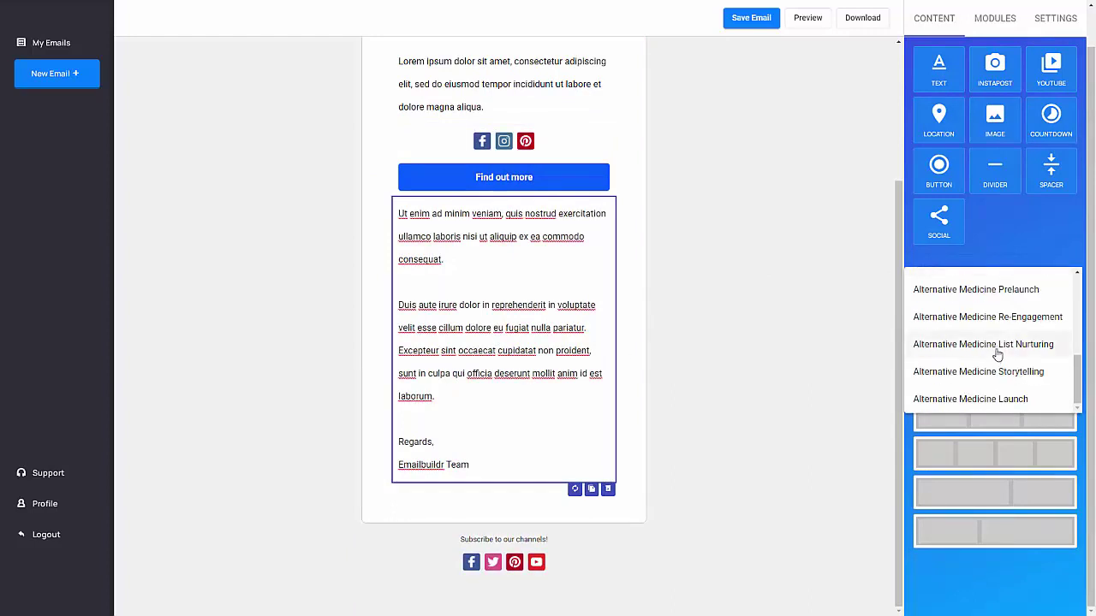
{"action": "scroll", "coordinate": [993, 347], "scroll_direction": "up", "scroll_amount": 5}
{"action": "left_click", "coordinate": [993, 345]}
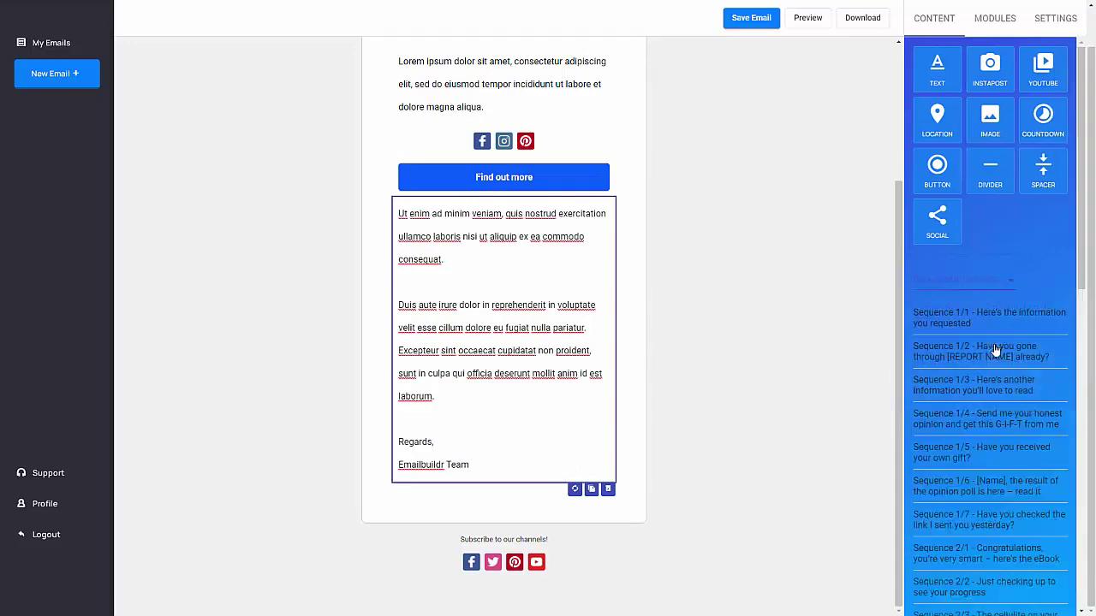
Insert the swipe "Sequence 1/3 - Here's another information you'll love to read" below the last placeholder text block
{"action": "scroll", "coordinate": [1022, 360], "scroll_direction": "down", "scroll_amount": 4}
{"action": "scroll", "coordinate": [1023, 388], "scroll_direction": "down", "scroll_amount": 4}
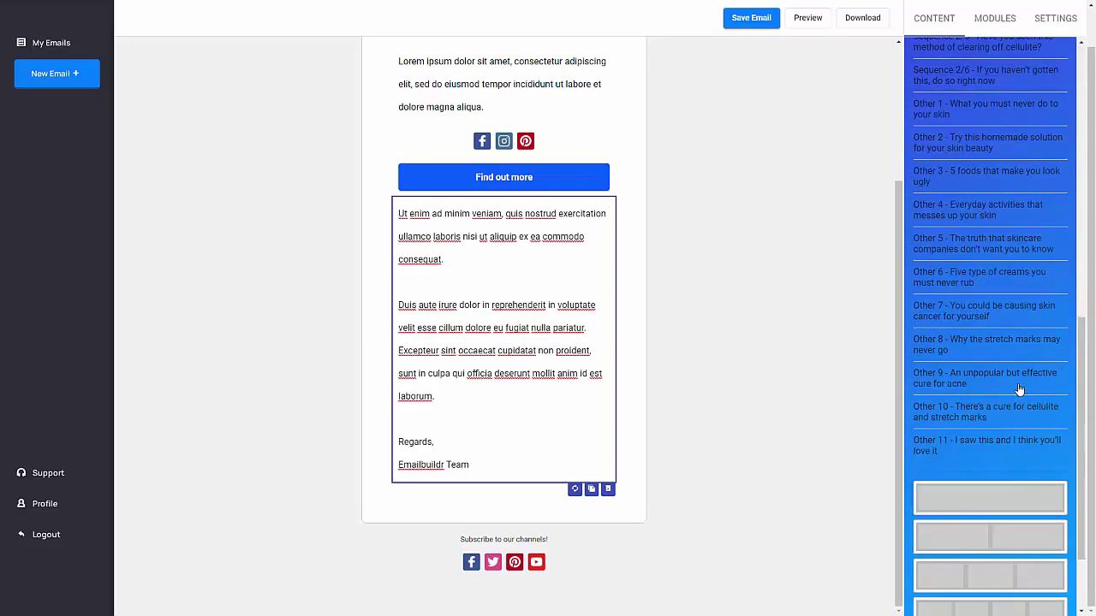
{"action": "scroll", "coordinate": [1019, 390], "scroll_direction": "up", "scroll_amount": 8}
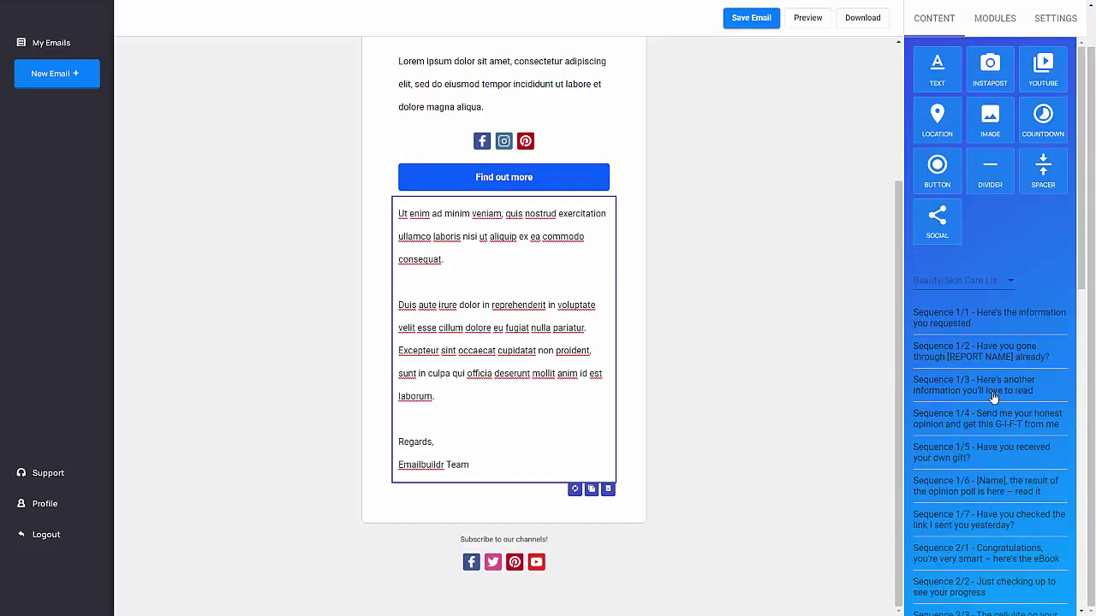
{"action": "left_click_drag", "start_coordinate": [993, 396], "coordinate": [438, 269]}
{"action": "scroll", "coordinate": [509, 322], "scroll_direction": "down", "scroll_amount": 4}
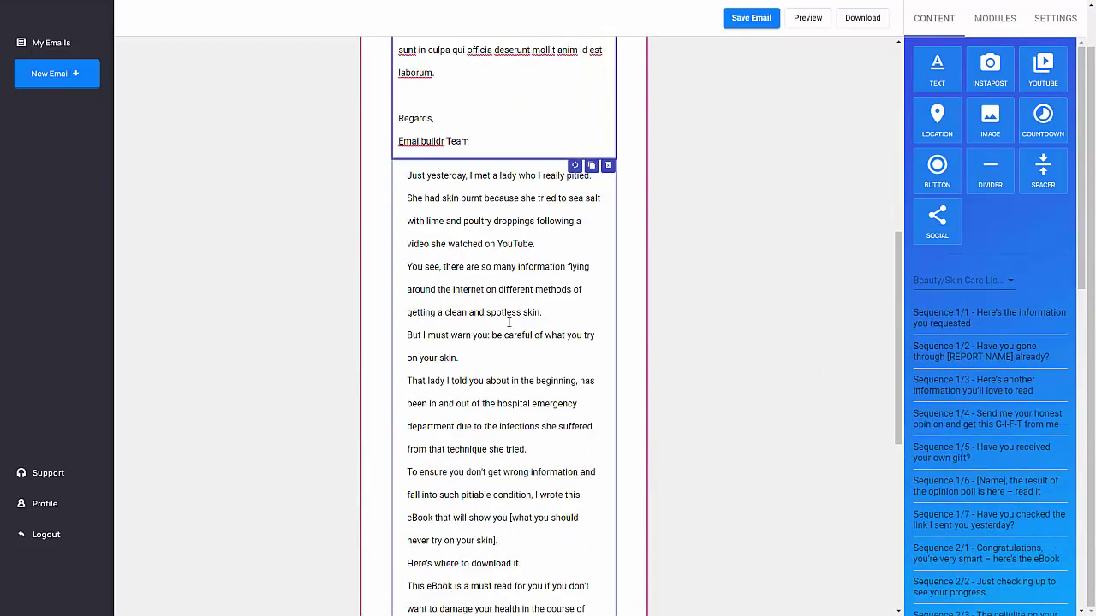
Delete the placeholder text block between the Find out more button and the inserted swipe text
{"action": "scroll", "coordinate": [509, 322], "scroll_direction": "up", "scroll_amount": 4}
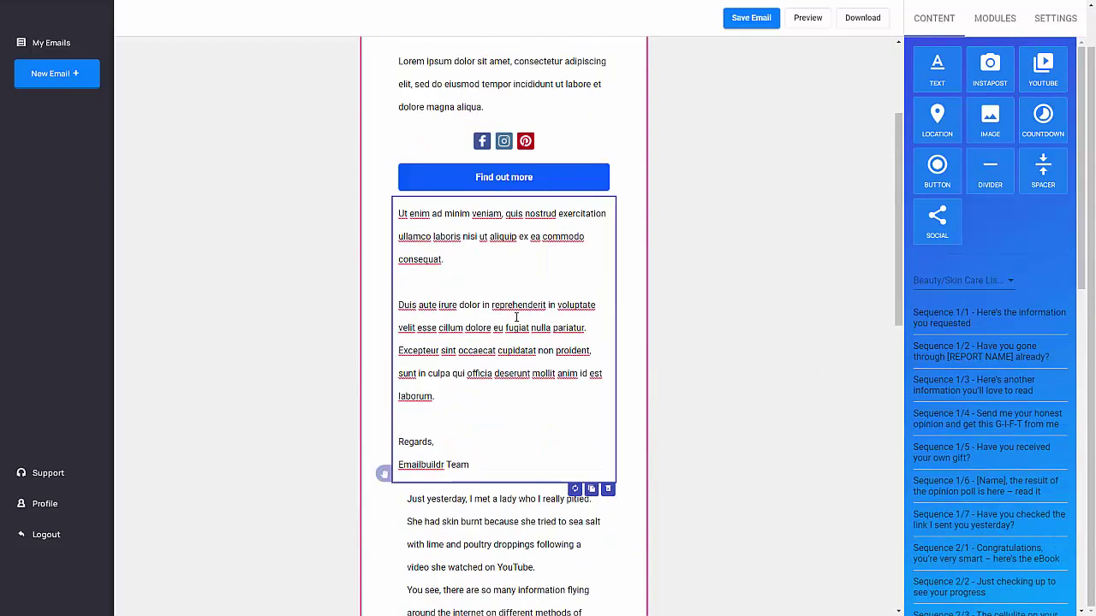
{"action": "left_click", "coordinate": [607, 489]}
{"action": "left_click", "coordinate": [569, 329]}
{"action": "scroll", "coordinate": [522, 361], "scroll_direction": "down", "scroll_amount": 5}
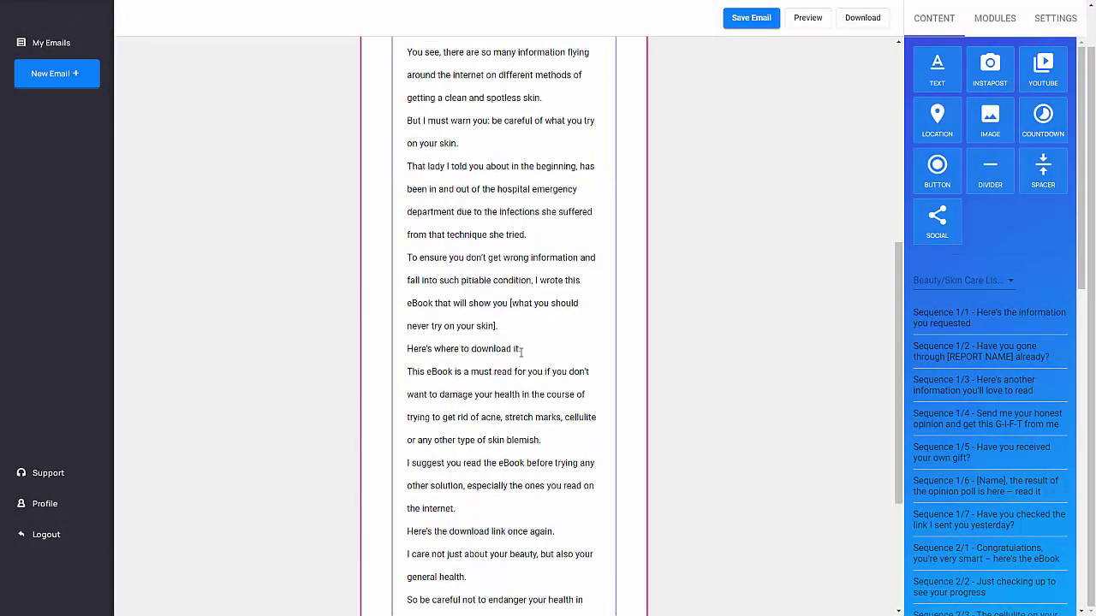
Review the email layout from top to bottom, the available modules and the swipe text block's font settings
{"action": "scroll", "coordinate": [522, 361], "scroll_direction": "up", "scroll_amount": 8}
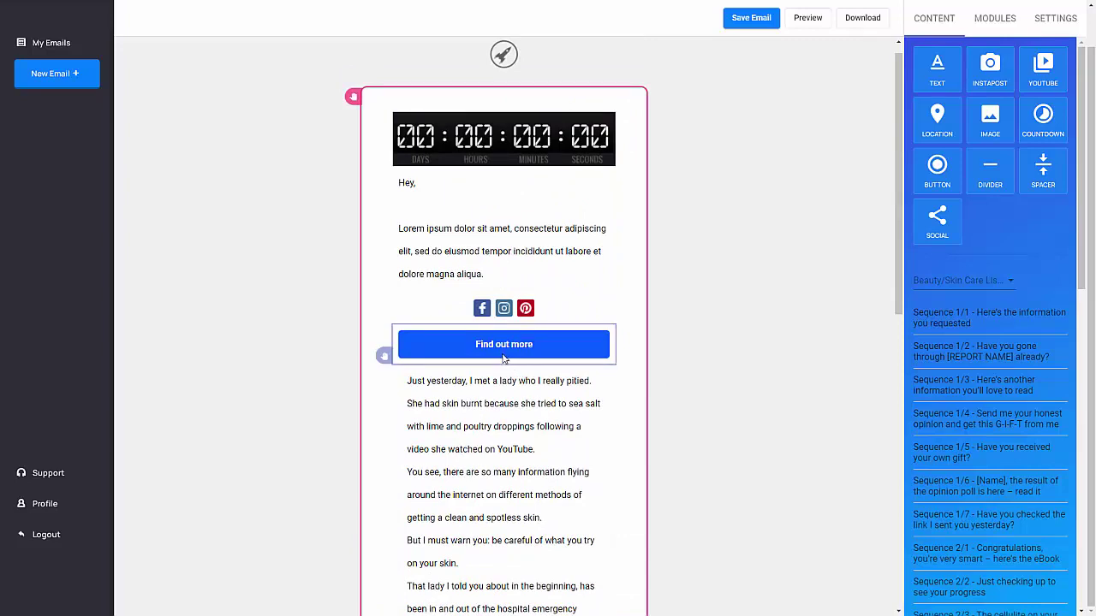
{"action": "scroll", "coordinate": [531, 360], "scroll_direction": "up", "scroll_amount": 1}
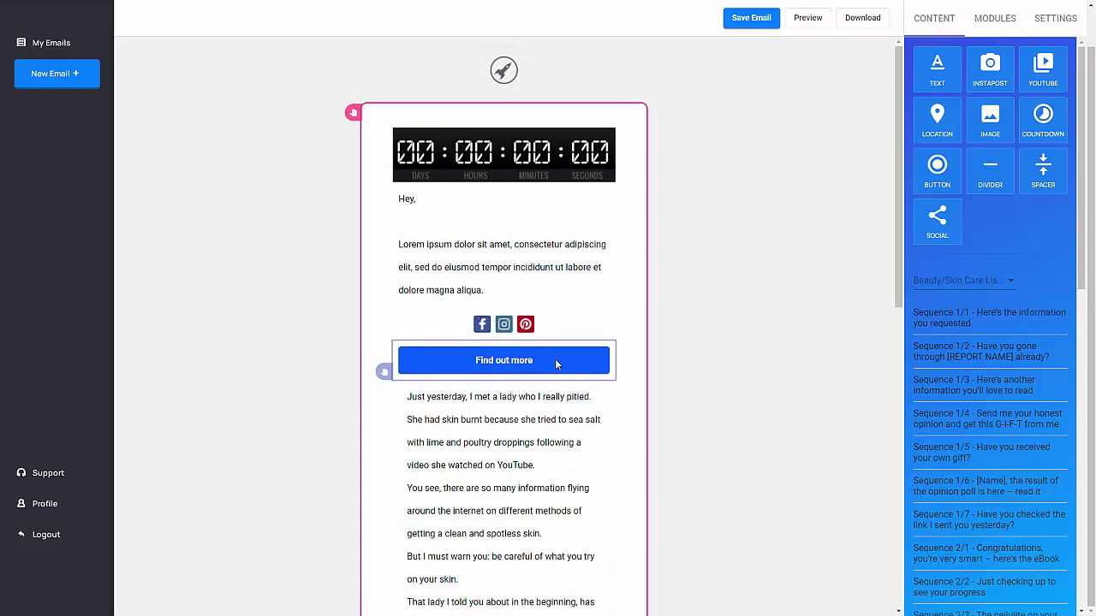
{"action": "left_click", "coordinate": [995, 19]}
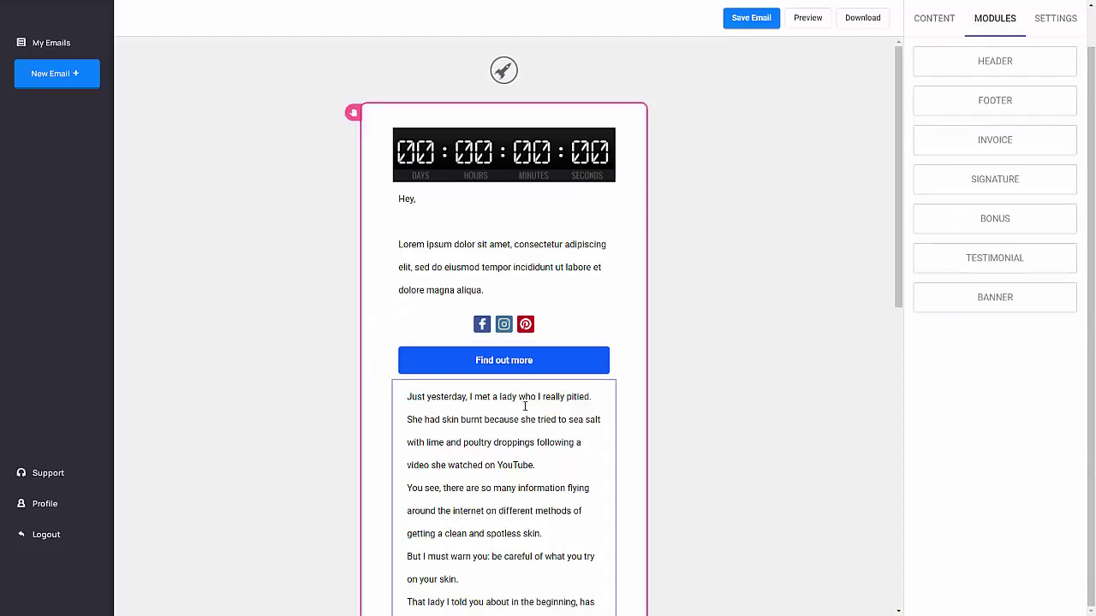
{"action": "left_click", "coordinate": [1054, 21]}
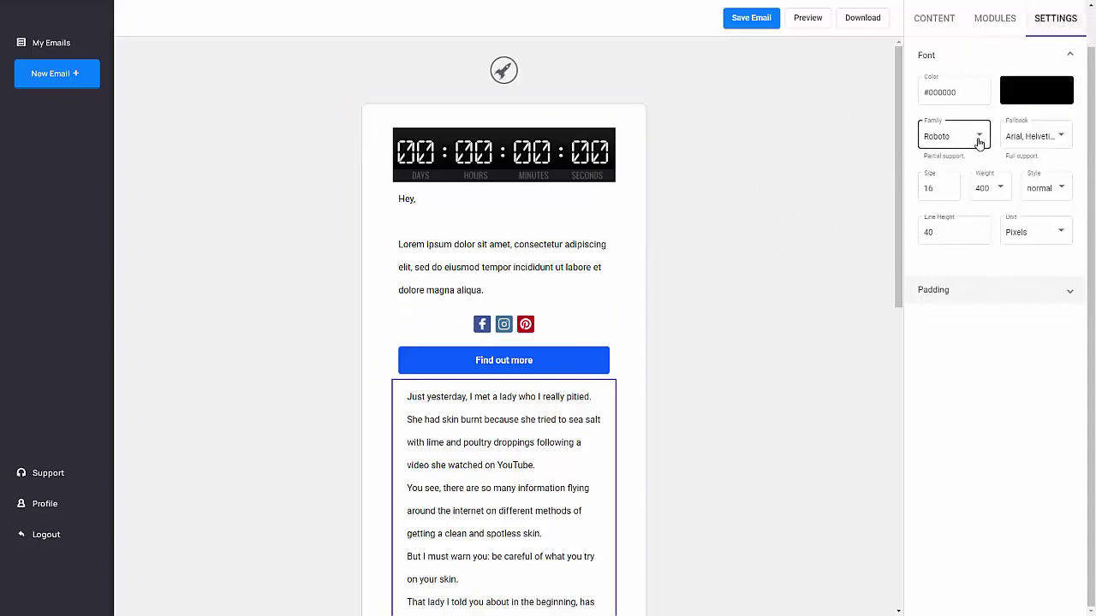
{"action": "scroll", "coordinate": [505, 342], "scroll_direction": "down", "scroll_amount": 10}
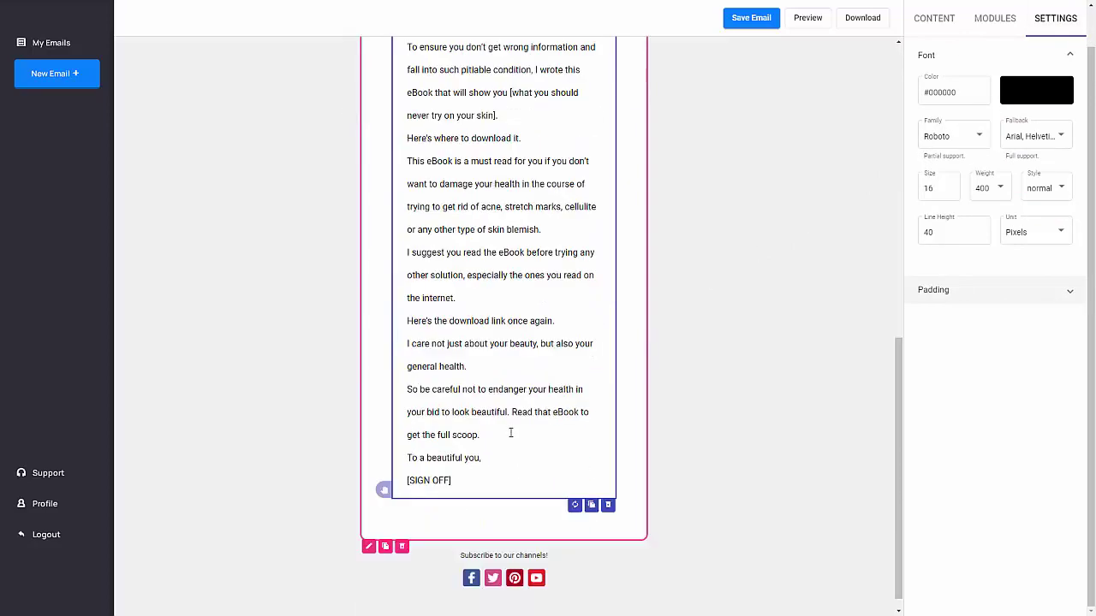
{"action": "scroll", "coordinate": [506, 449], "scroll_direction": "up", "scroll_amount": 10}
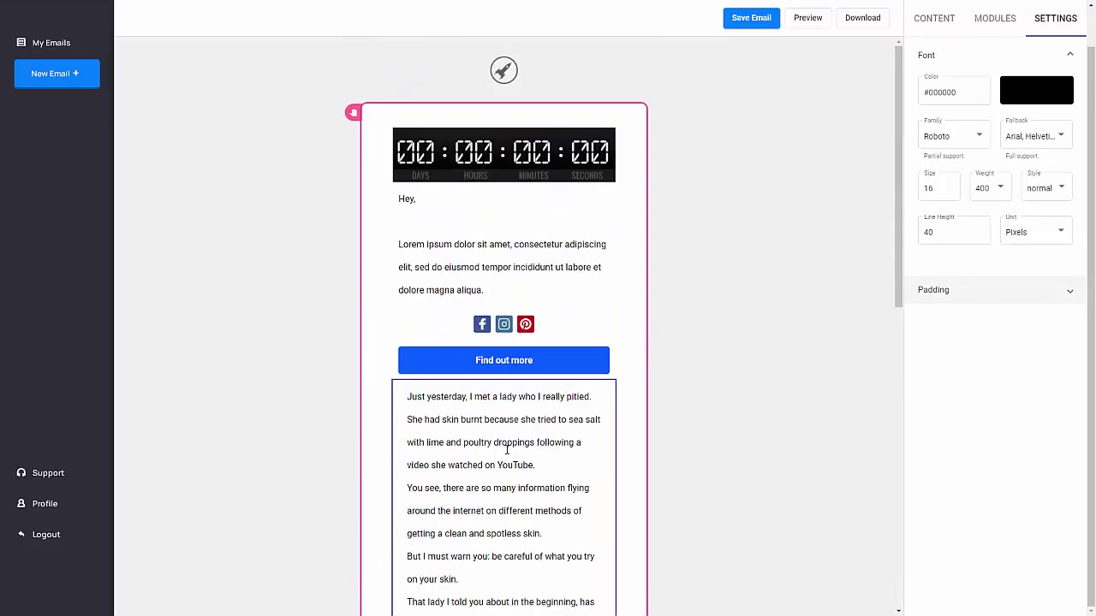
{"action": "left_click", "coordinate": [932, 18]}
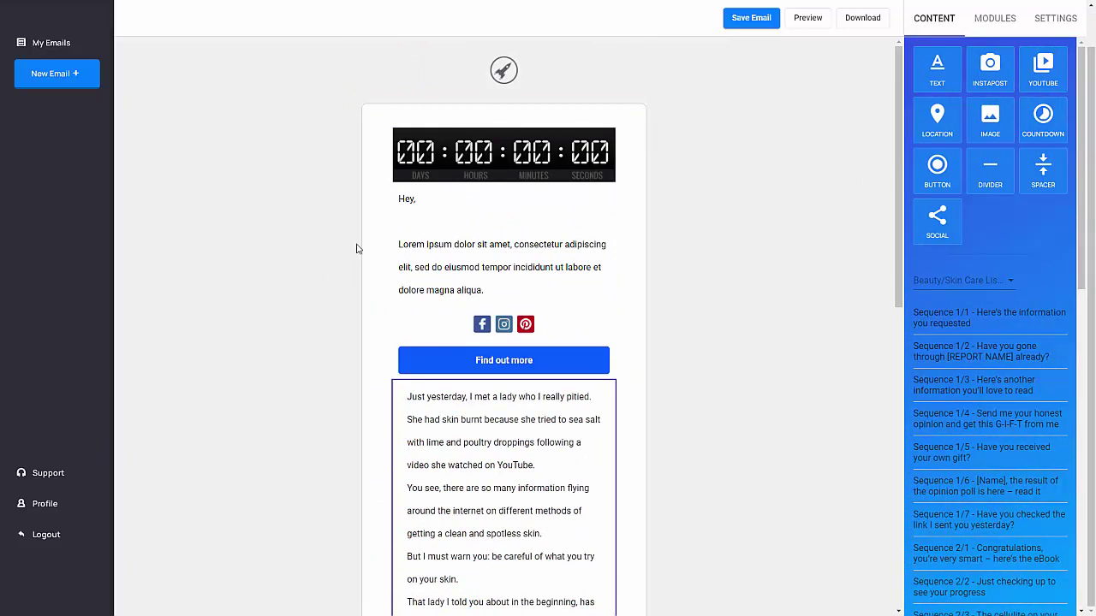
{"action": "scroll", "coordinate": [771, 120], "scroll_direction": "up", "scroll_amount": 1}
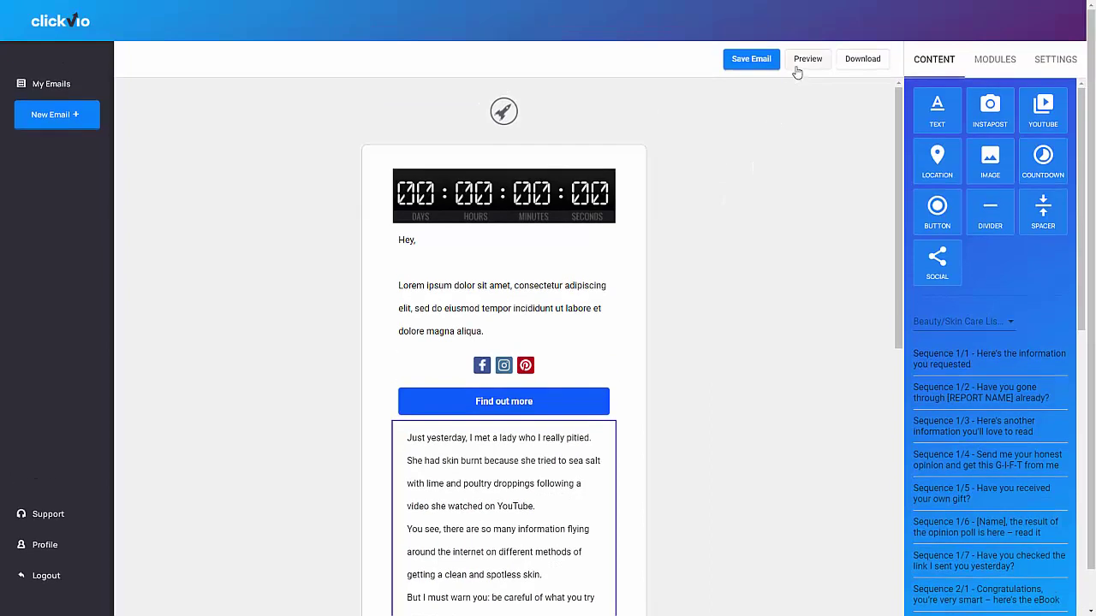
Preview the email in desktop, mobile and tablet sizes, then close the preview
{"action": "left_click", "coordinate": [797, 63]}
{"action": "left_click", "coordinate": [799, 64]}
{"action": "scroll", "coordinate": [613, 285], "scroll_direction": "down", "scroll_amount": 4}
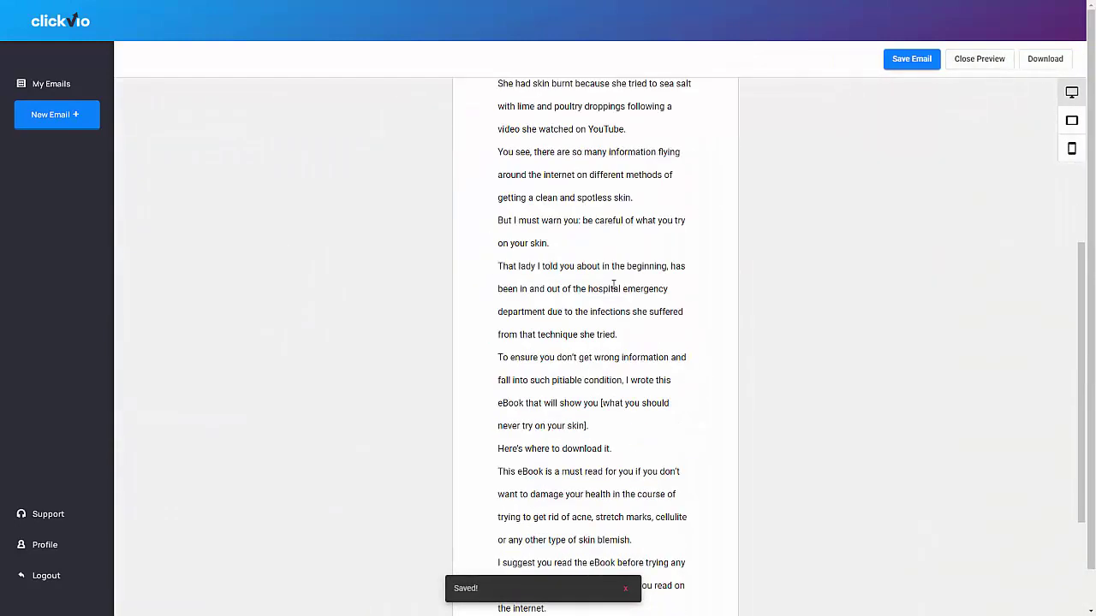
{"action": "scroll", "coordinate": [617, 282], "scroll_direction": "up", "scroll_amount": 4}
{"action": "left_click", "coordinate": [1071, 148]}
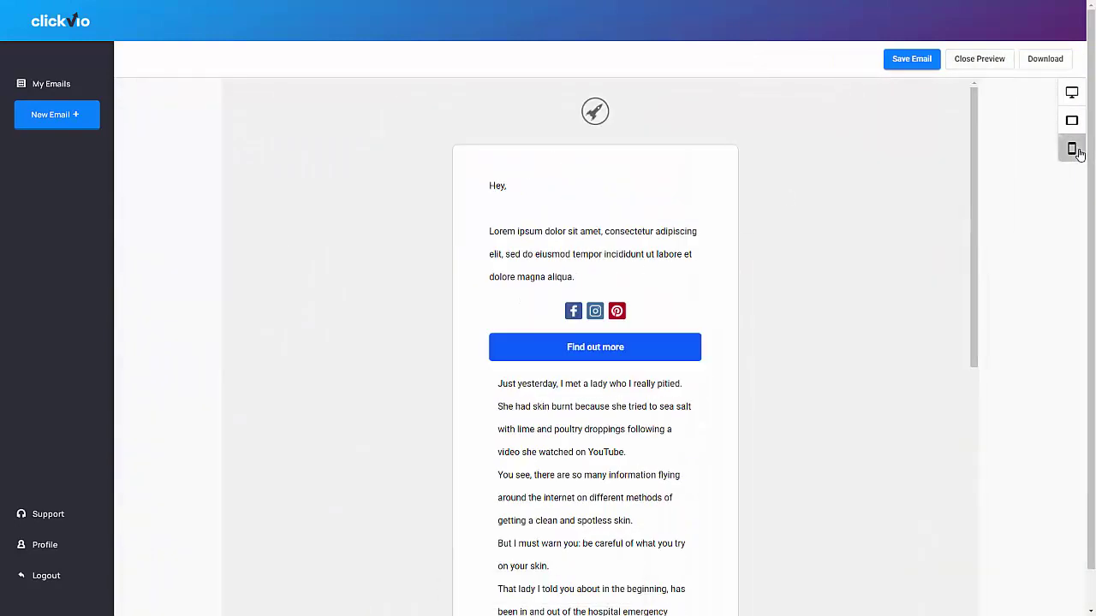
{"action": "scroll", "coordinate": [633, 338], "scroll_direction": "down", "scroll_amount": 10}
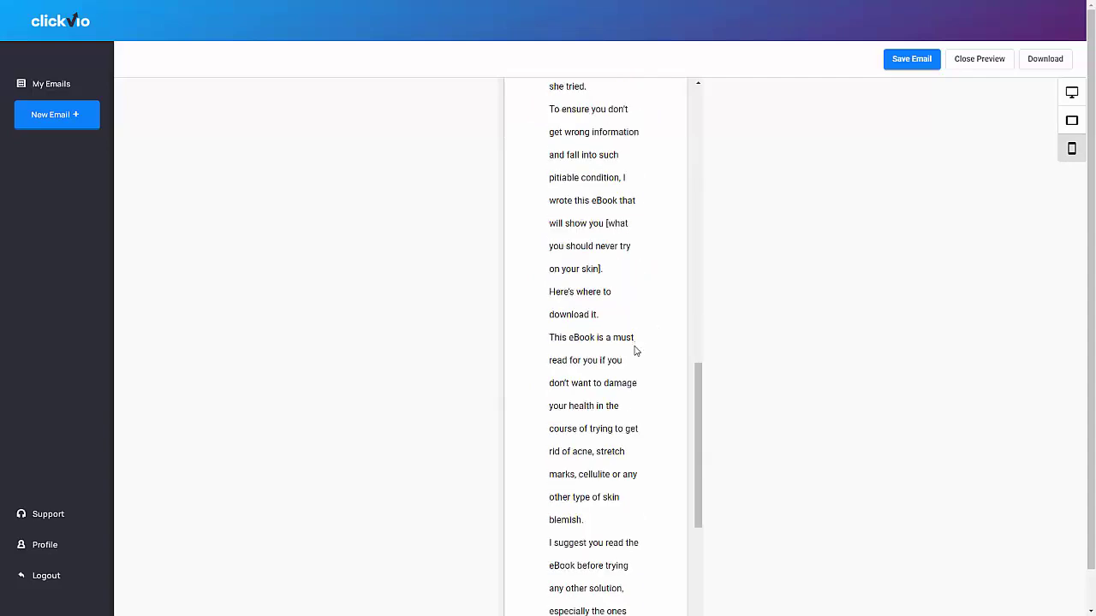
{"action": "scroll", "coordinate": [634, 337], "scroll_direction": "up", "scroll_amount": 10}
{"action": "left_click", "coordinate": [1070, 120]}
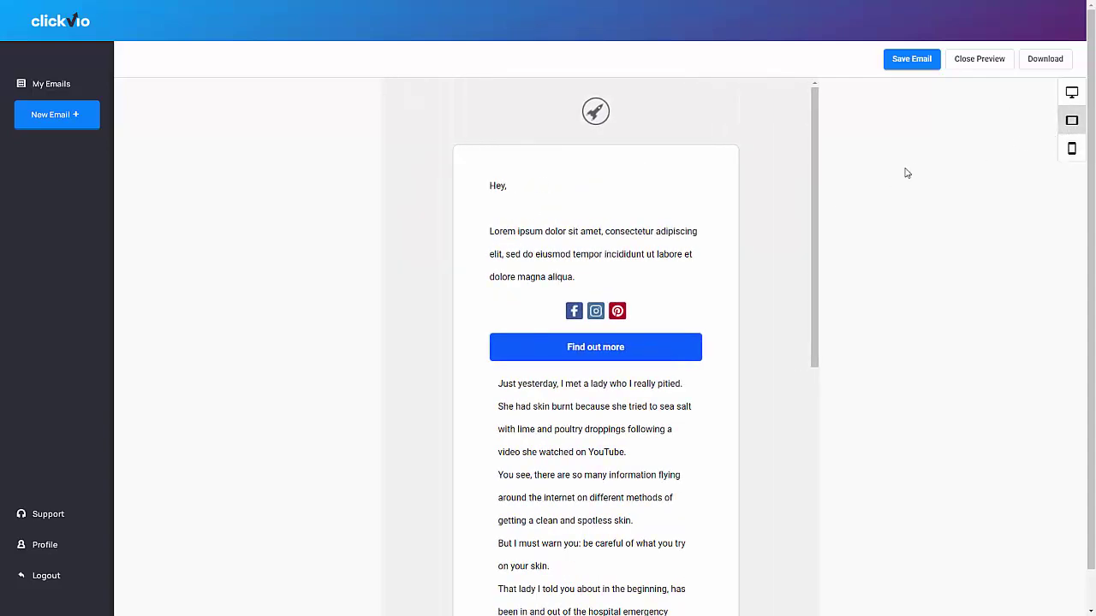
{"action": "left_click", "coordinate": [1071, 91]}
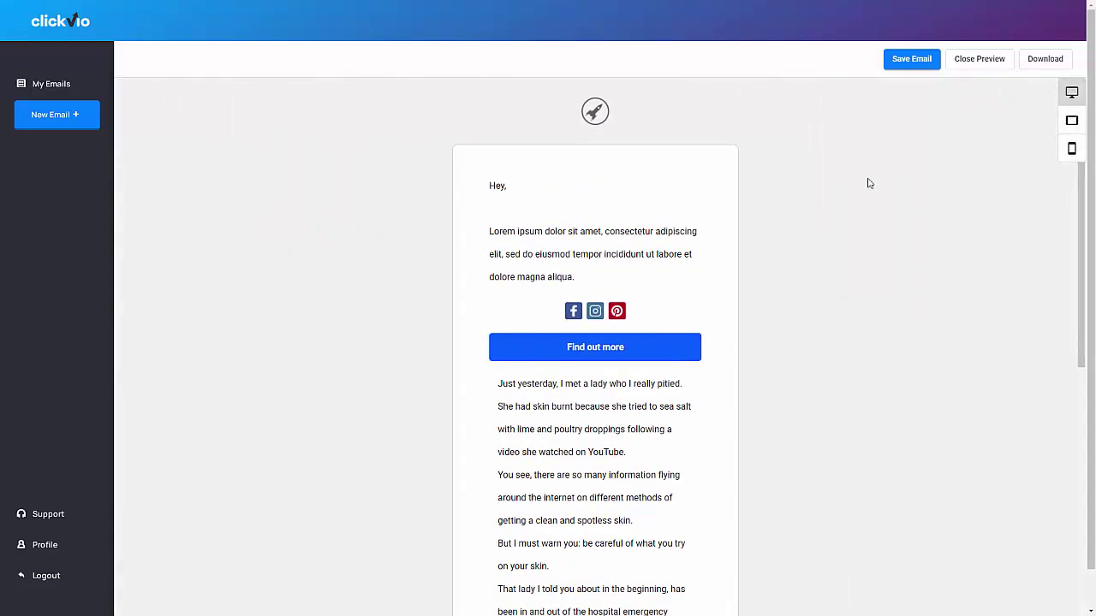
{"action": "left_click", "coordinate": [967, 67]}
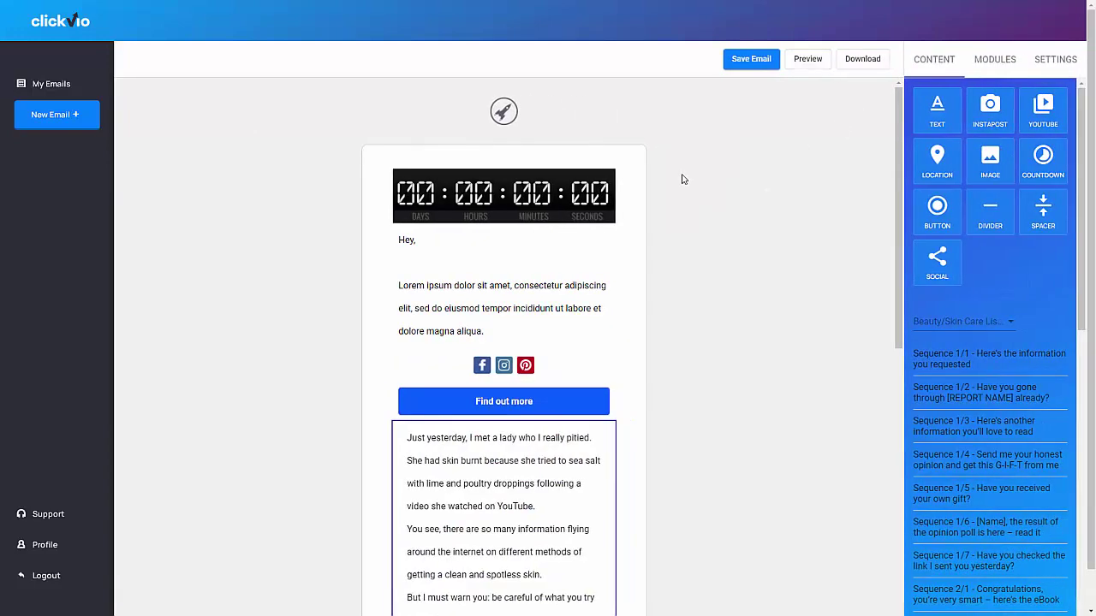
Download the email as HTML Output and show the downloaded file in its folder
{"action": "left_click", "coordinate": [866, 65]}
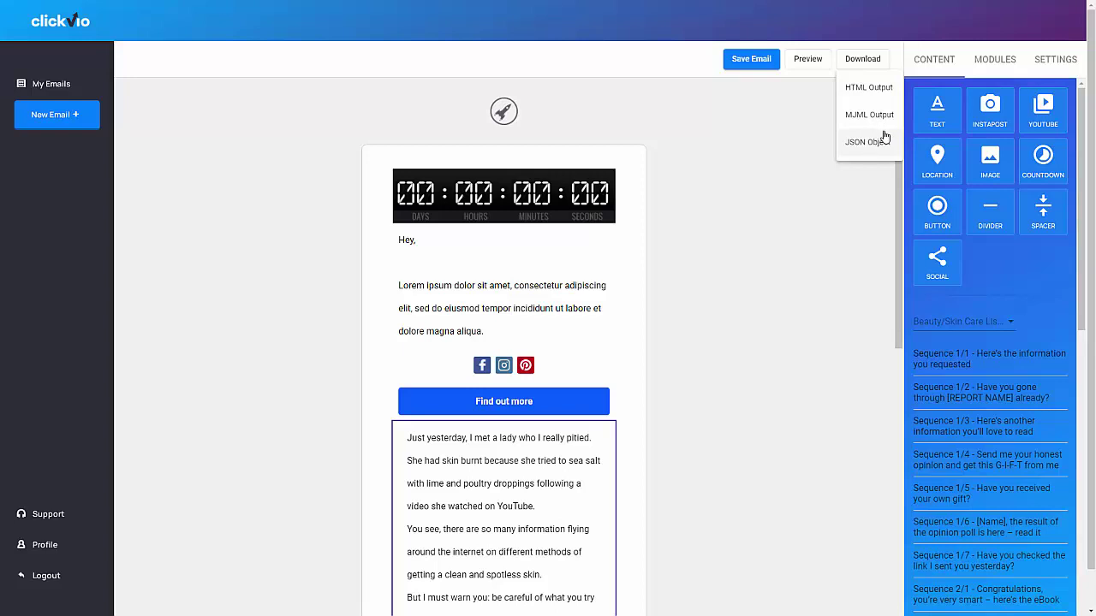
{"action": "left_click", "coordinate": [852, 86]}
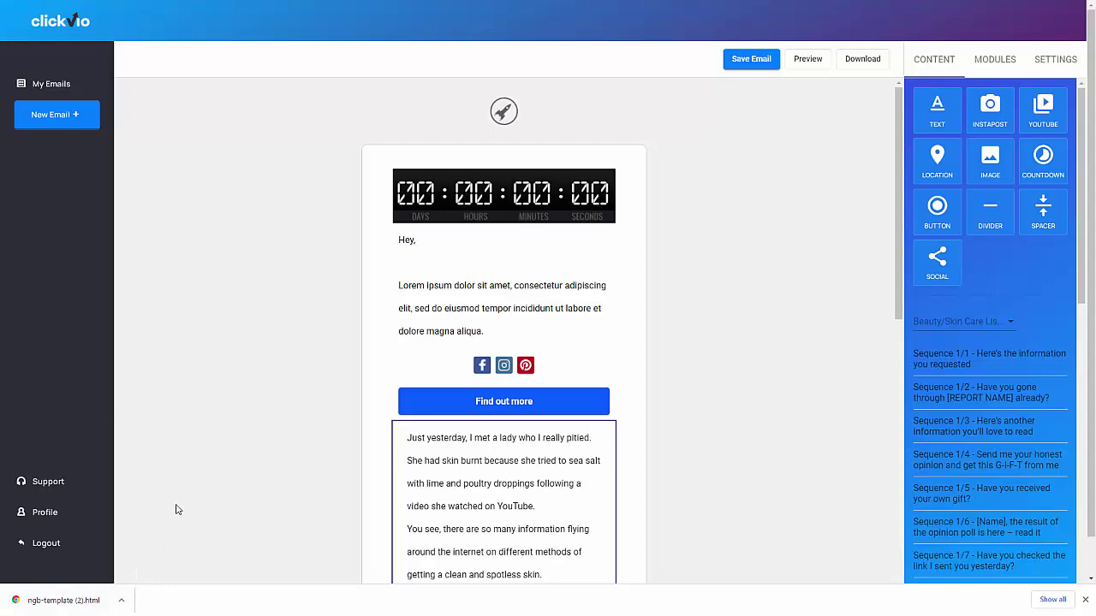
{"action": "left_click", "coordinate": [123, 602]}
{"action": "left_click", "coordinate": [158, 565]}
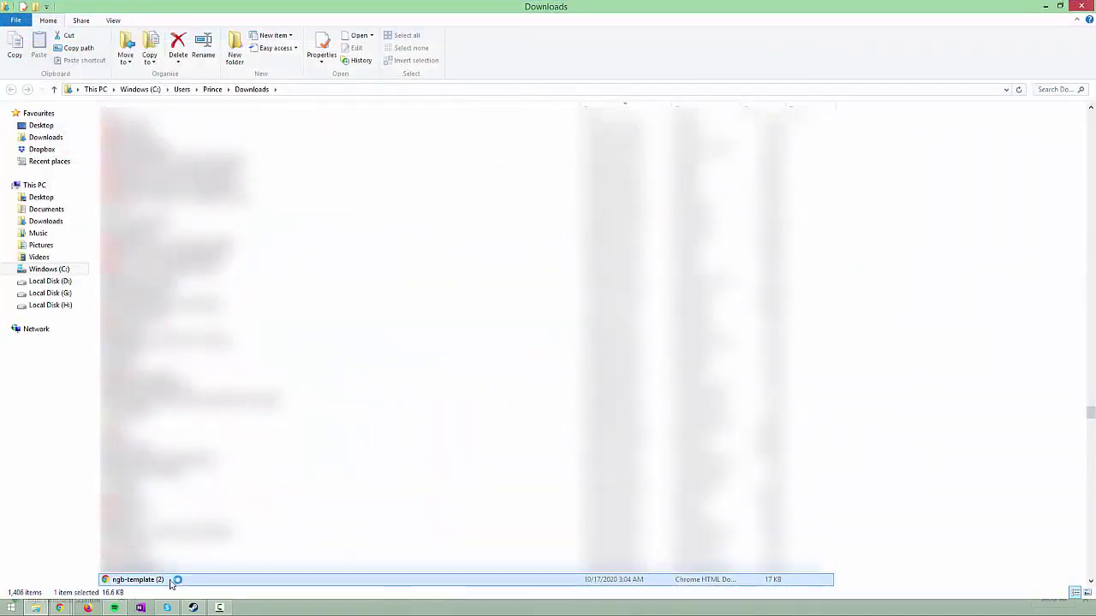
Open the downloaded ngb-template (2) file in Notepad and copy its entire HTML code
{"action": "right_click", "coordinate": [171, 582]}
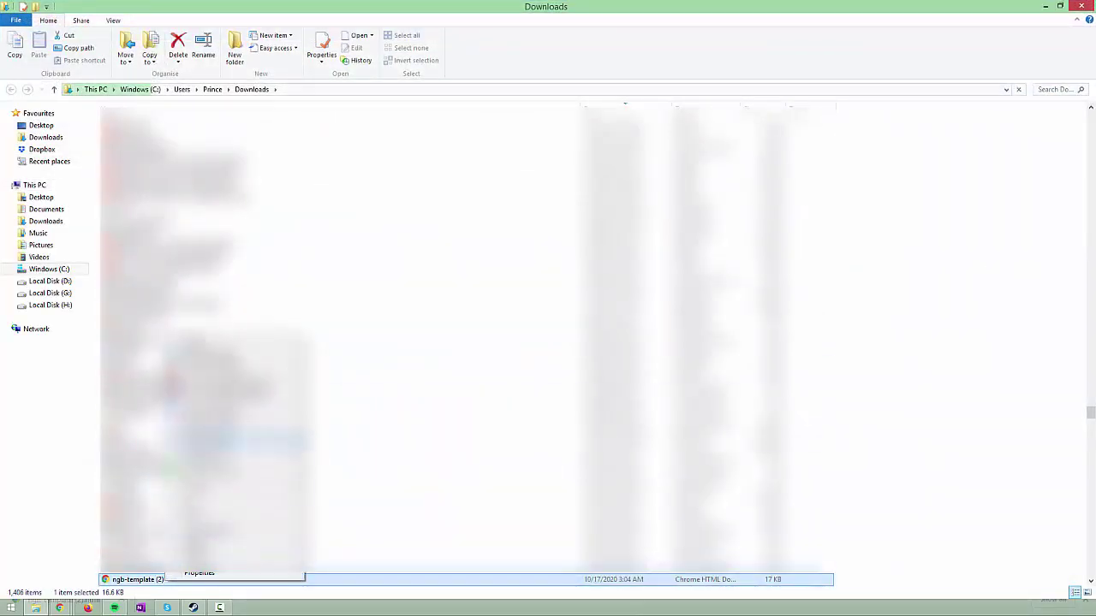
{"action": "mouse_move", "coordinate": [229, 440]}
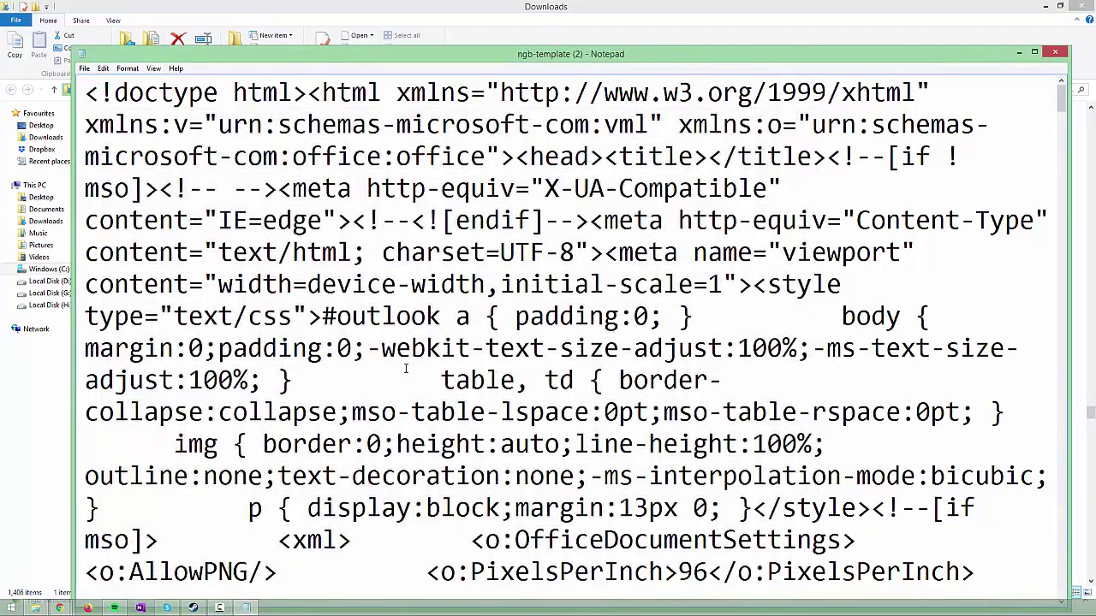
{"action": "key", "text": "ctrl+a"}
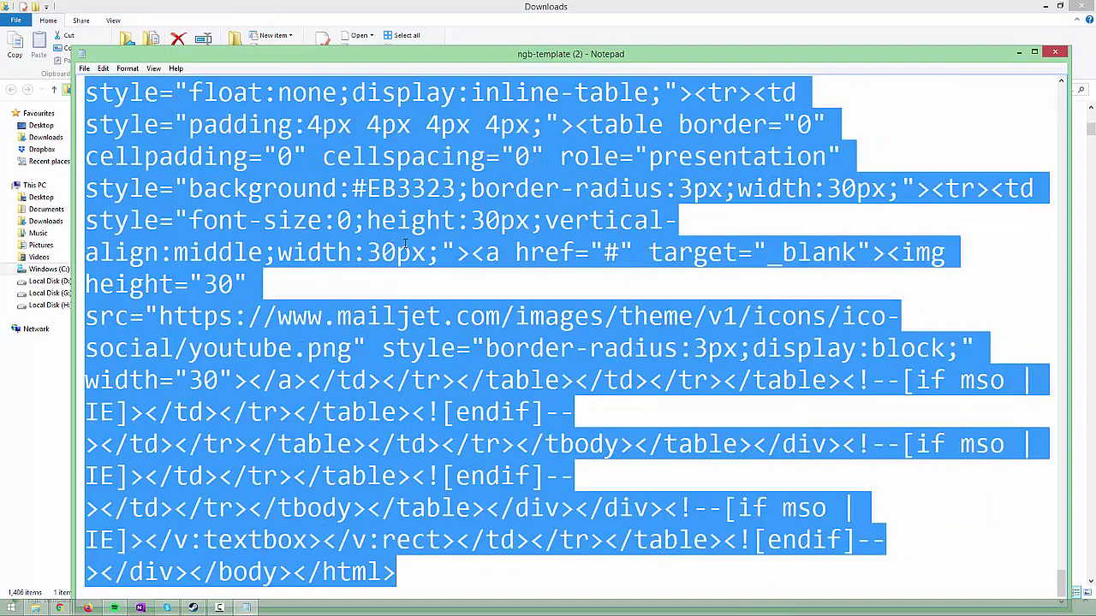
{"action": "right_click", "coordinate": [406, 226]}
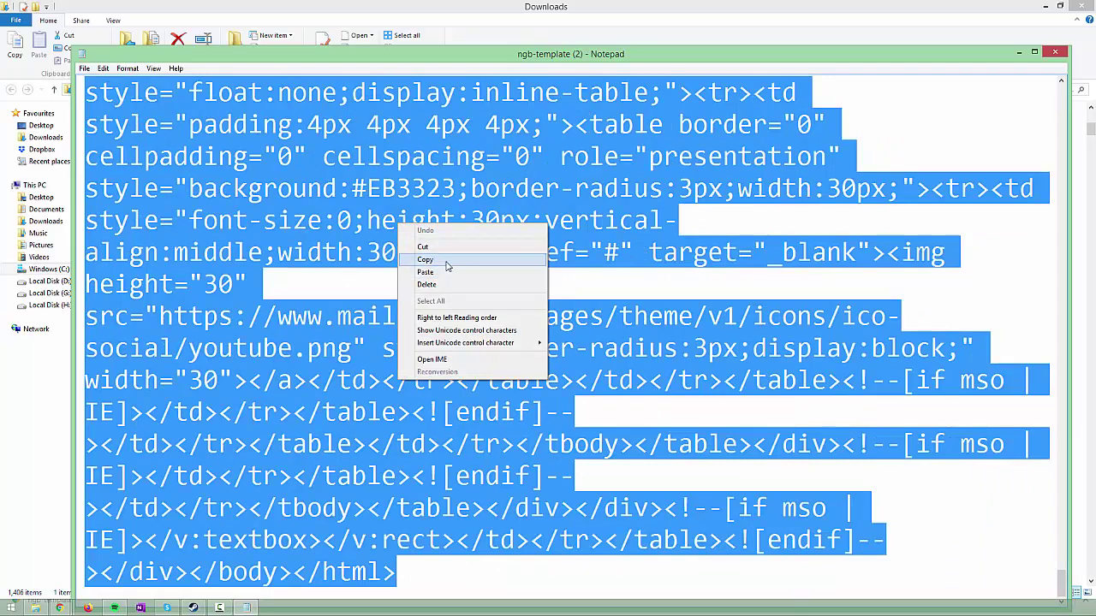
{"action": "left_click", "coordinate": [448, 260]}
Switch to the Clickvio Chrome window and open Mailvio's campaign setup page in a new tab
{"action": "mouse_move", "coordinate": [68, 607]}
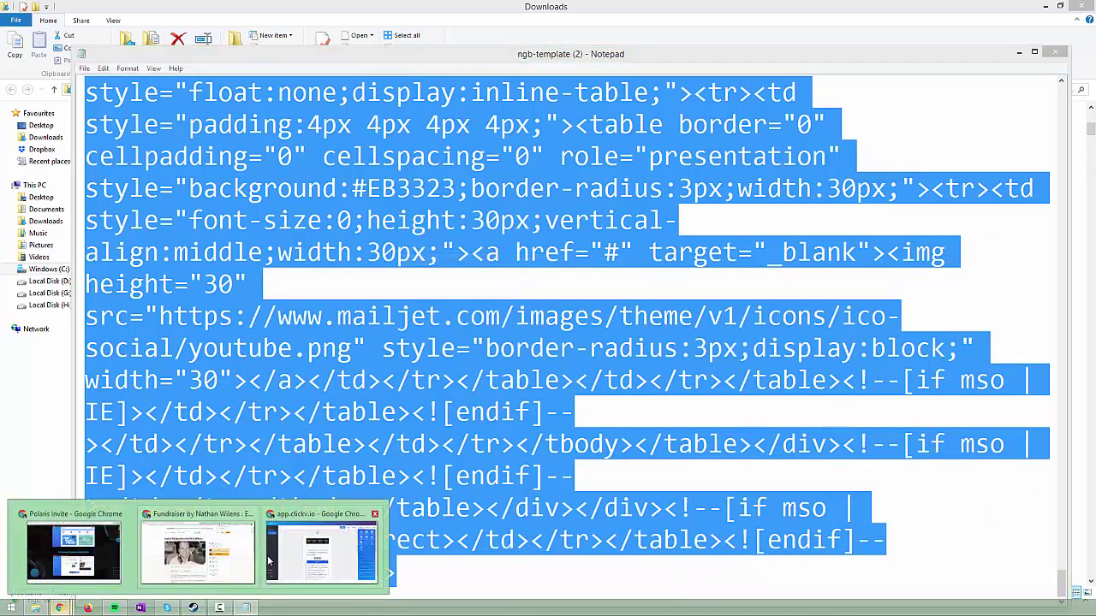
{"action": "left_click", "coordinate": [295, 541]}
{"action": "key", "text": "ctrl+t"}
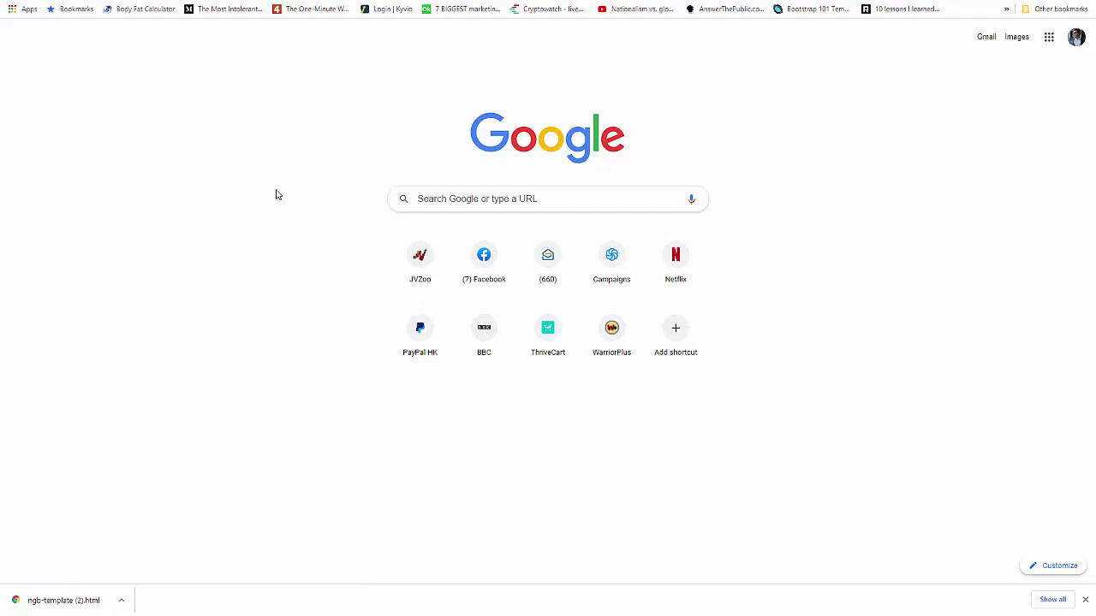
{"action": "key", "text": "F11"}
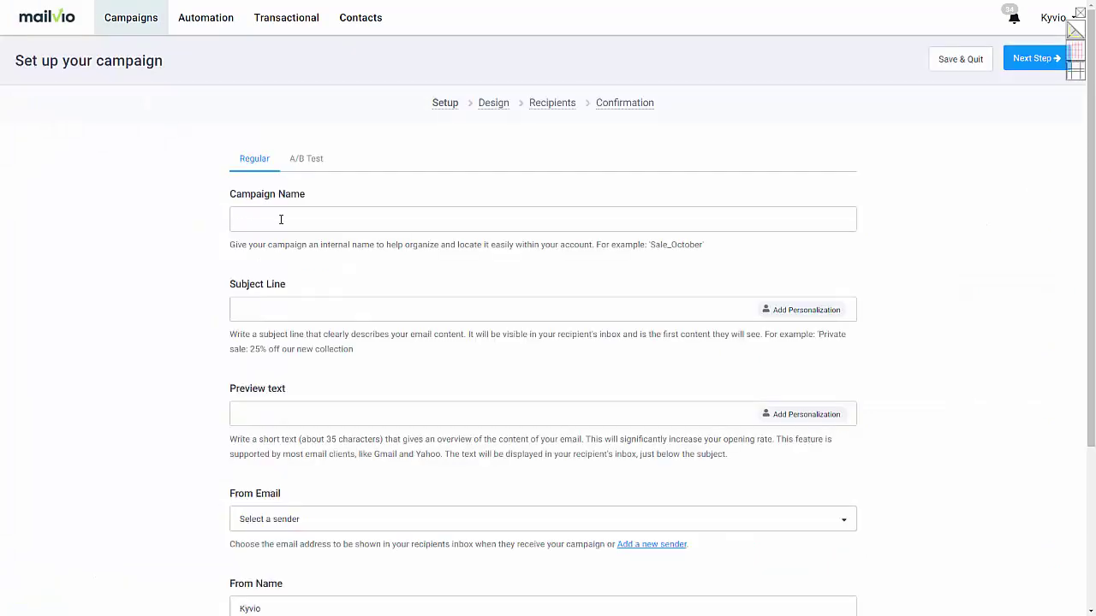
Name the campaign "Clickvio recommendation" and set its subject line to "Go get this..."
{"action": "left_click", "coordinate": [292, 218]}
{"action": "type", "text": "Cli"}
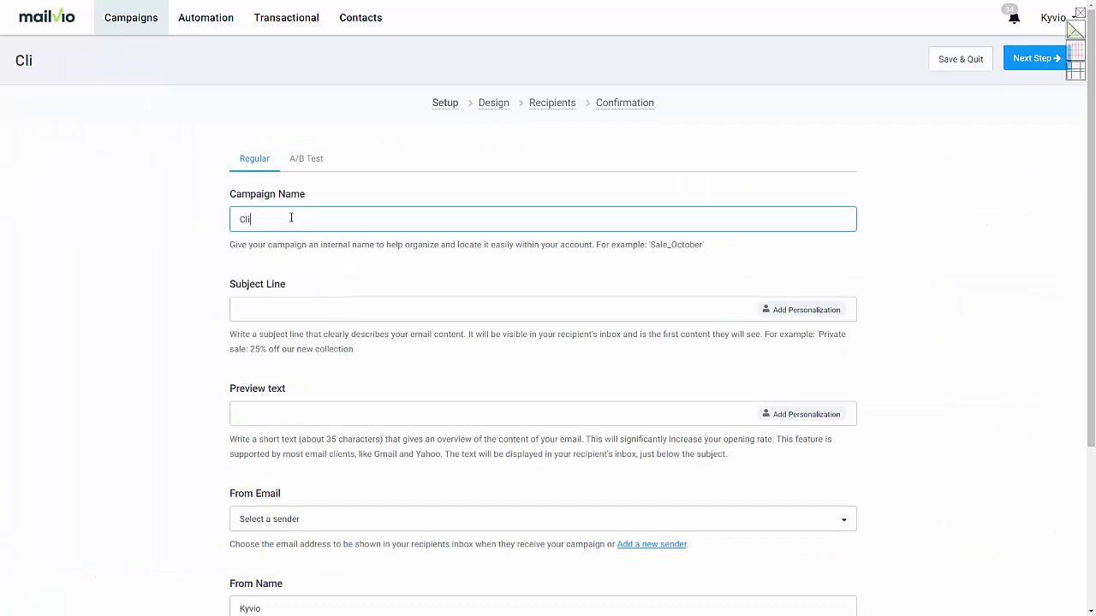
{"action": "type", "text": "ckvio recommendation"}
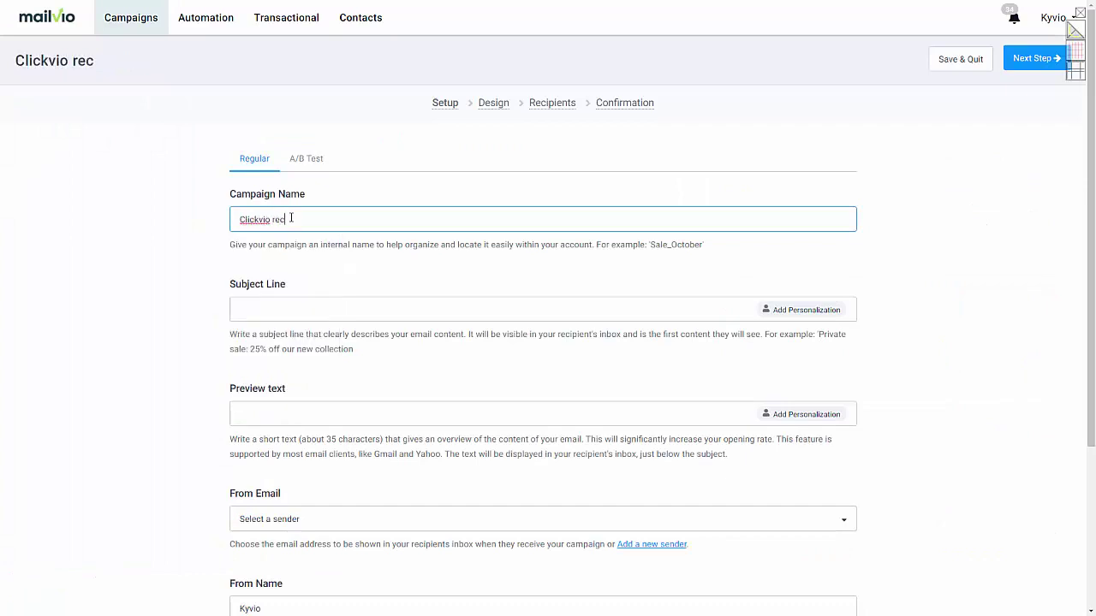
{"action": "key", "text": "Tab"}
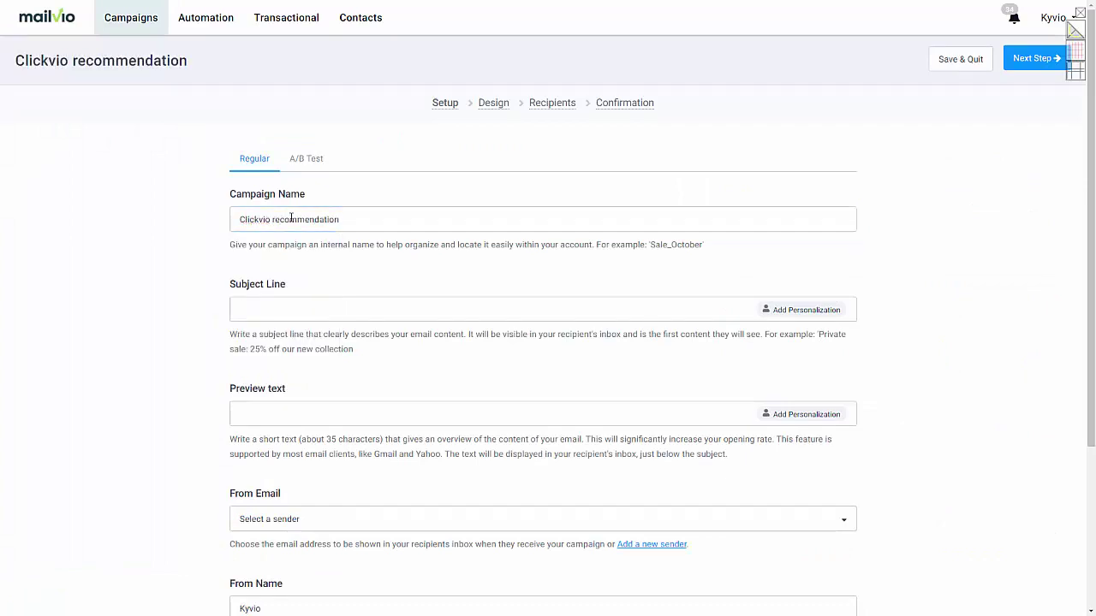
{"action": "type", "text": "Go get this..."}
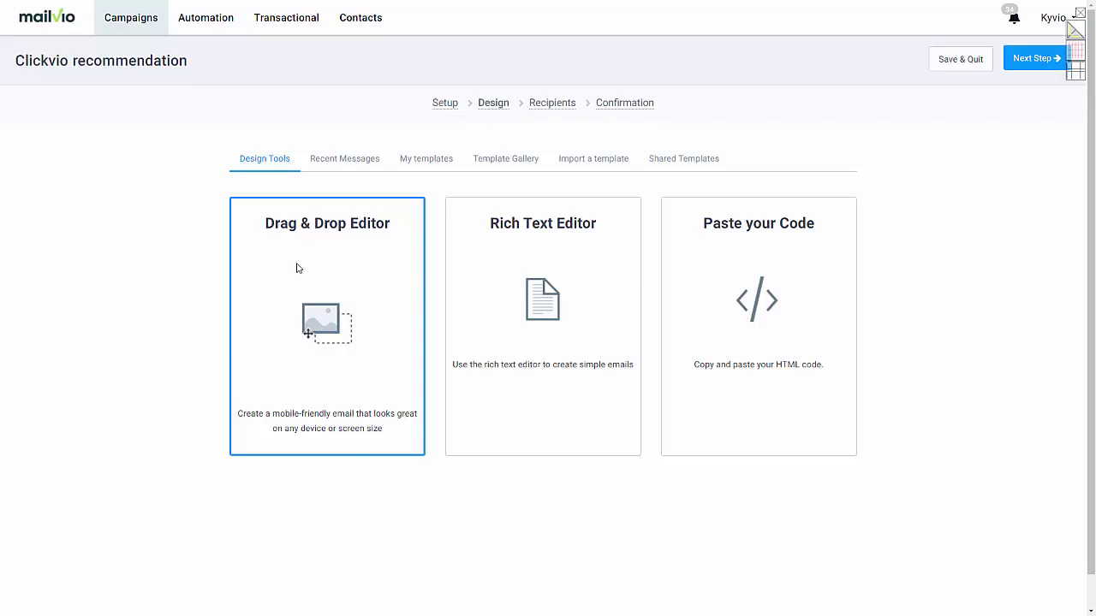
Choose Paste your Code as the campaign's design tool, paste the copied HTML into the editor and save it
{"action": "left_click", "coordinate": [719, 278]}
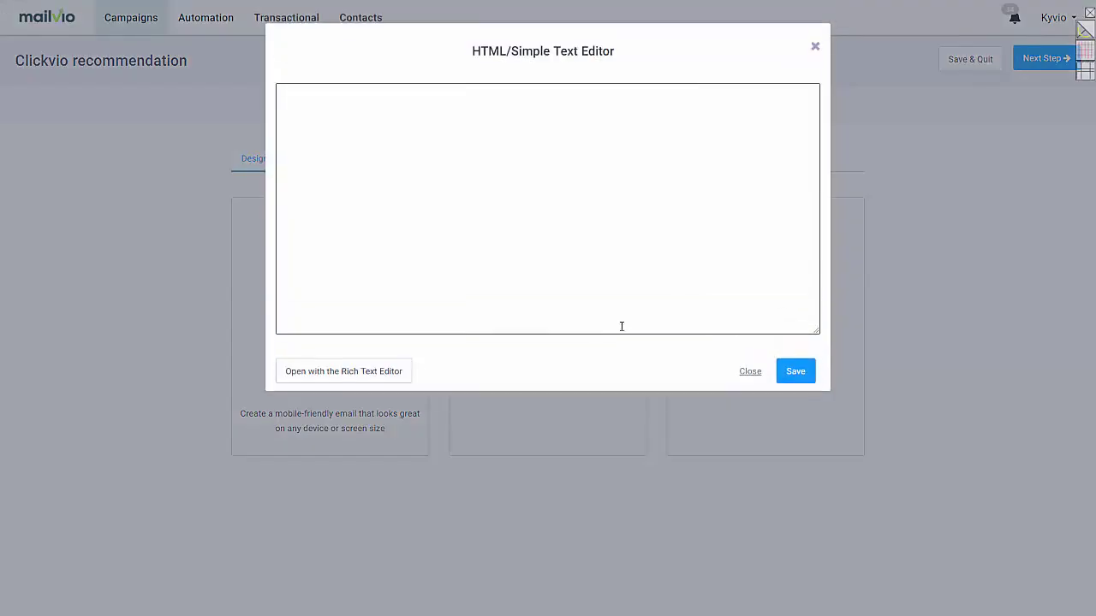
{"action": "left_click", "coordinate": [525, 282]}
{"action": "key", "text": "ctrl+v"}
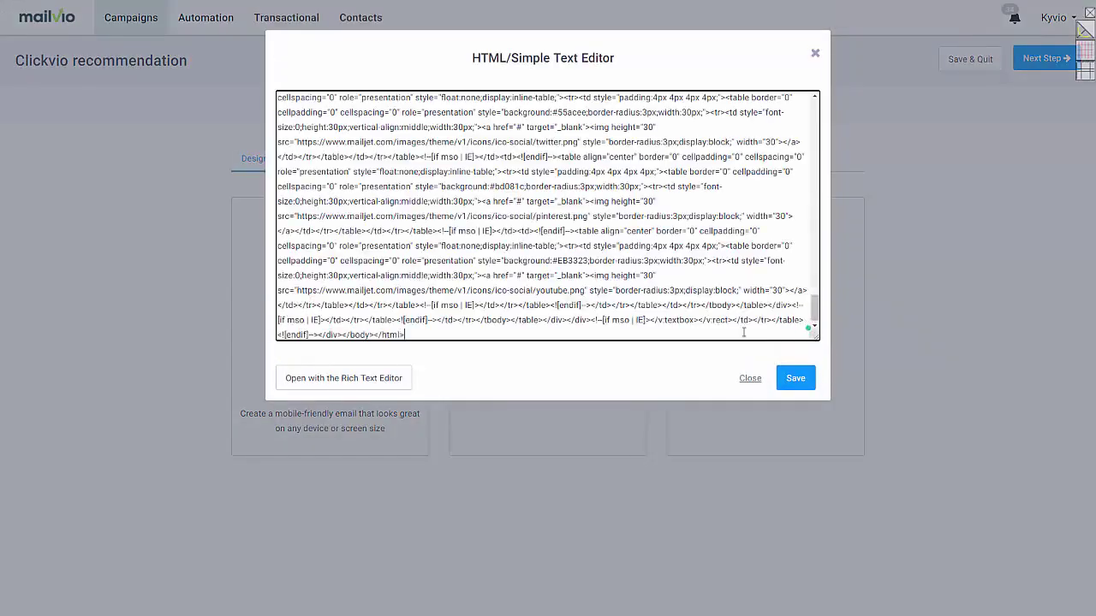
{"action": "scroll", "coordinate": [599, 274], "scroll_direction": "up", "scroll_amount": 15}
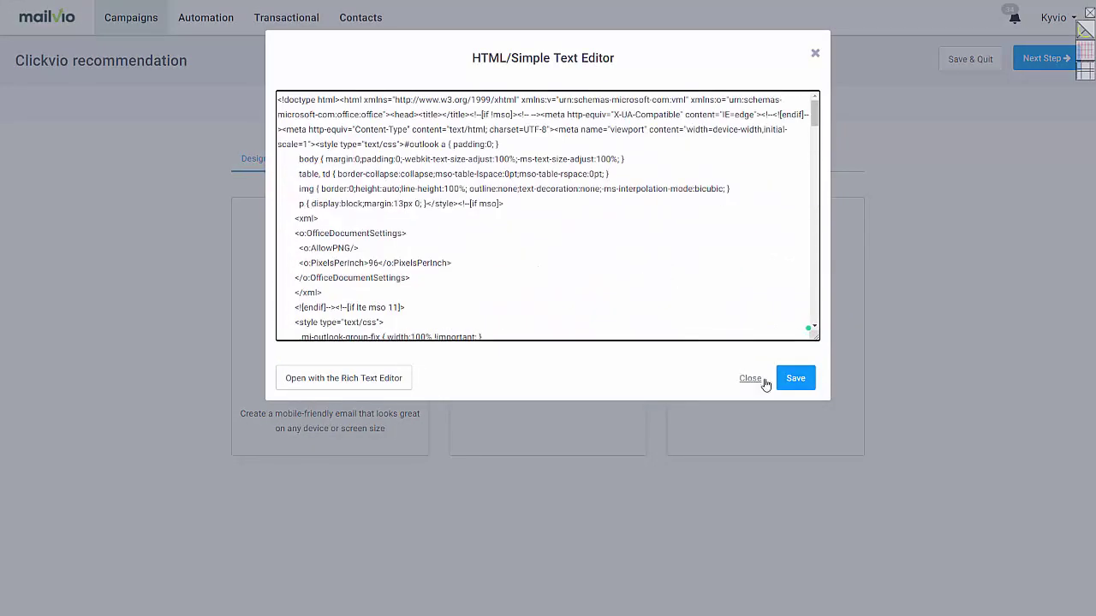
{"action": "left_click", "coordinate": [796, 382]}
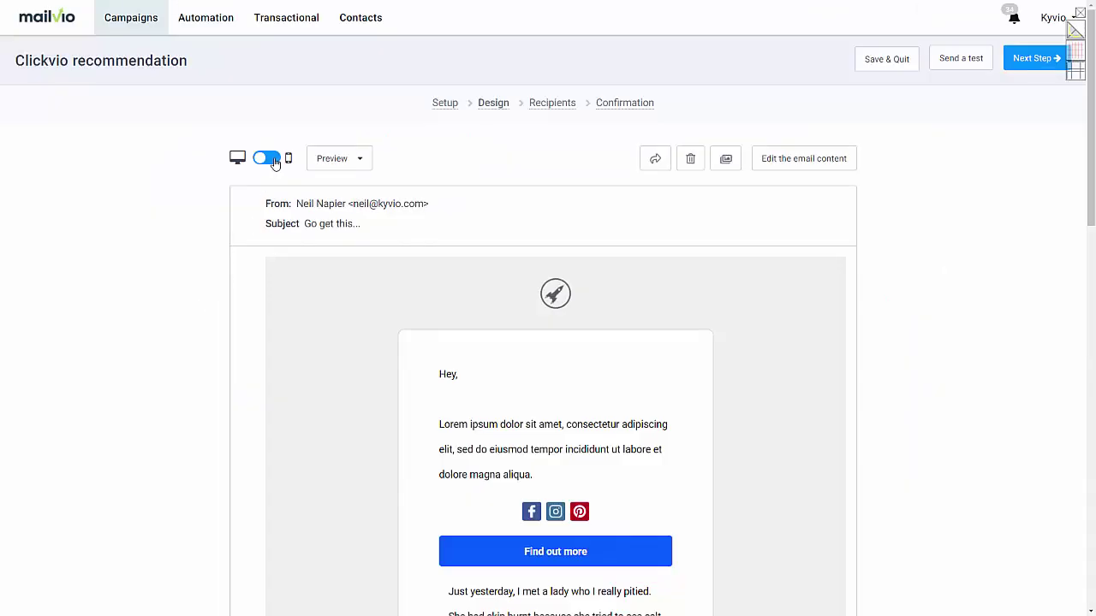
Preview the imported campaign email in the mobile view and look through its content
{"action": "left_click", "coordinate": [273, 159]}
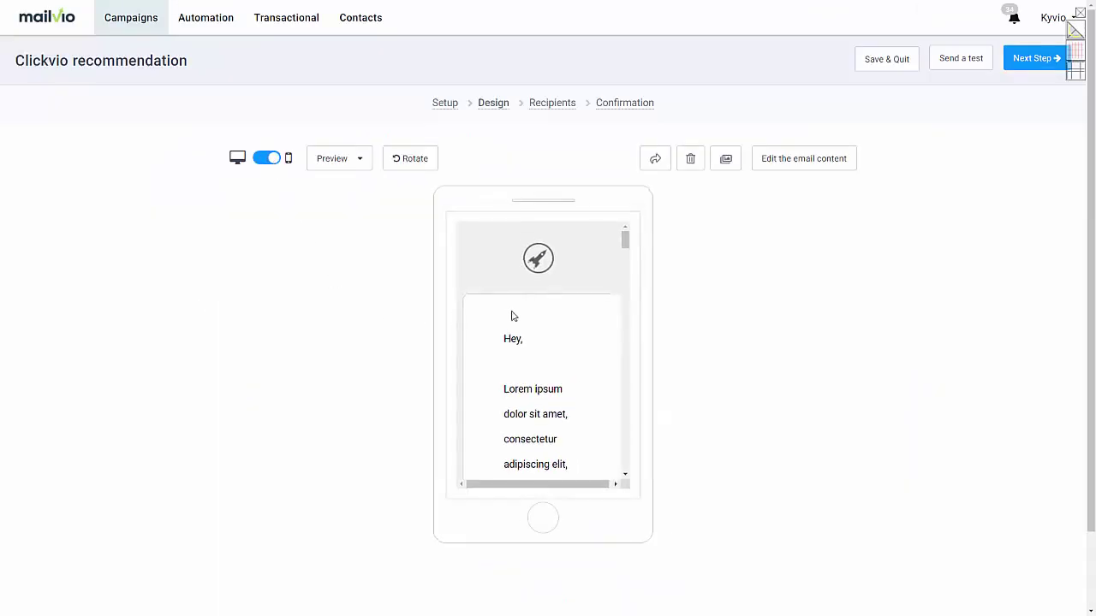
{"action": "scroll", "coordinate": [595, 306], "scroll_direction": "down", "scroll_amount": 10}
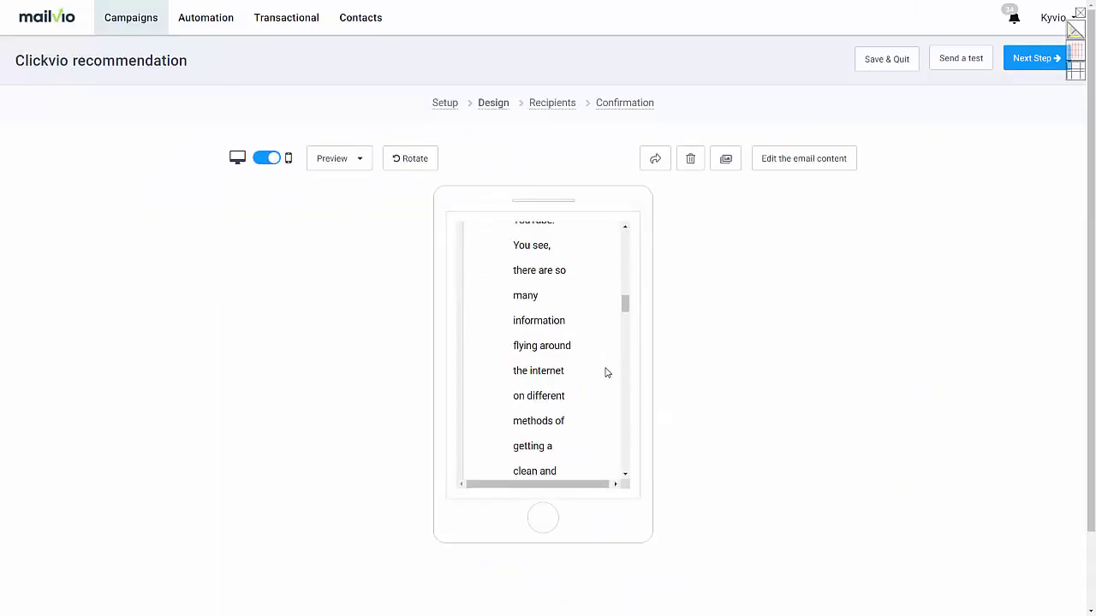
{"action": "scroll", "coordinate": [605, 372], "scroll_direction": "up", "scroll_amount": 10}
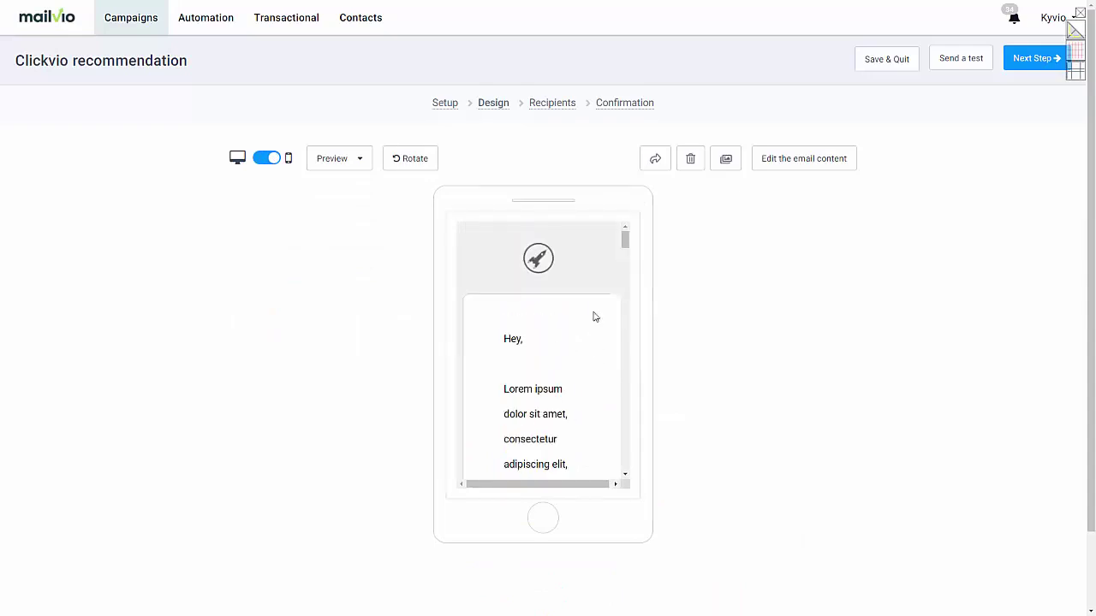
Open the campaign email's HTML code for editing, look through its body text, and close the editor without saving
{"action": "left_click", "coordinate": [773, 167]}
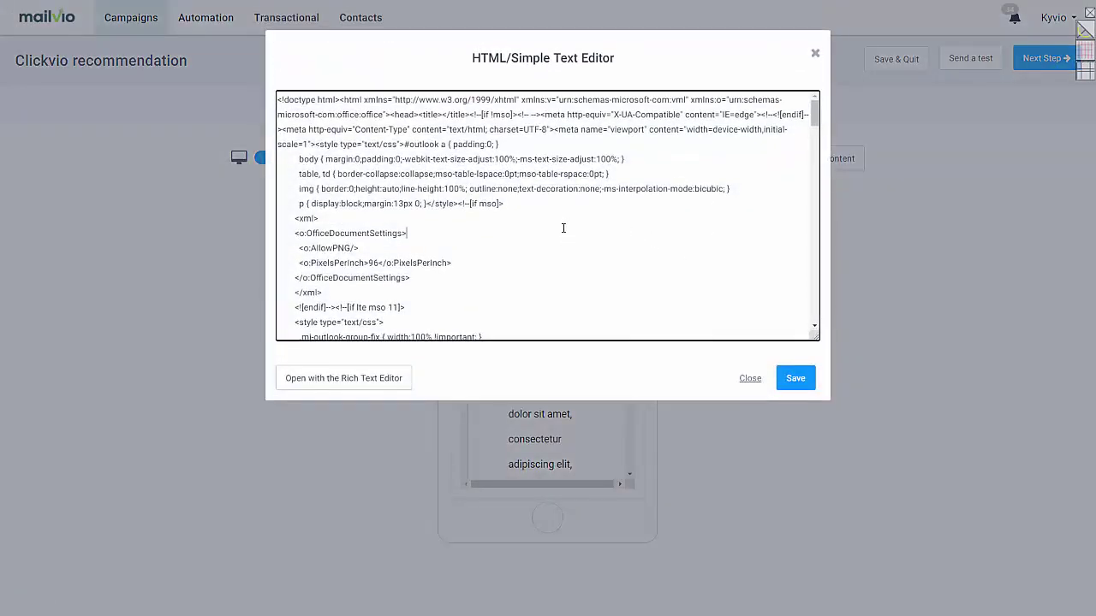
{"action": "scroll", "coordinate": [563, 228], "scroll_direction": "down", "scroll_amount": 15}
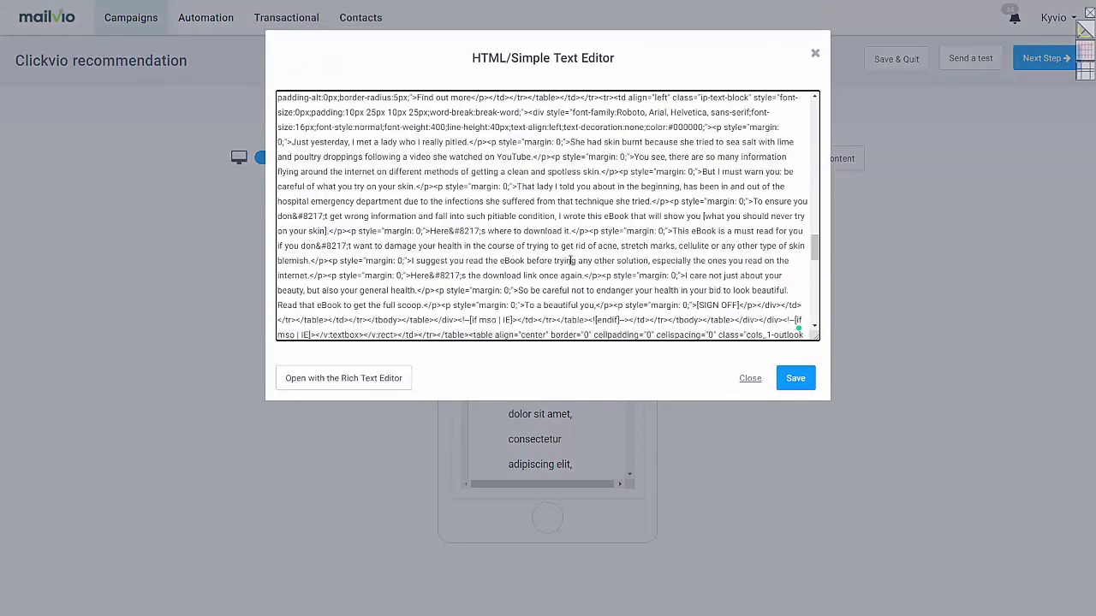
{"action": "scroll", "coordinate": [570, 261], "scroll_direction": "up", "scroll_amount": 5}
{"action": "left_click", "coordinate": [750, 378]}
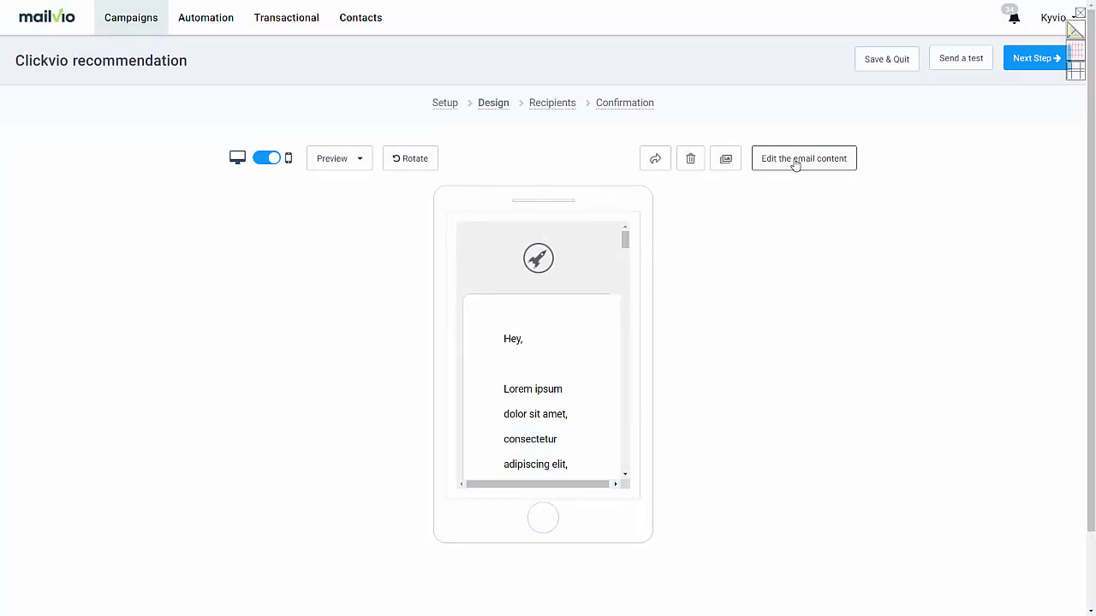
Send a test of the campaign email and look through the received message in Zoho Mail
{"action": "left_click", "coordinate": [946, 66]}
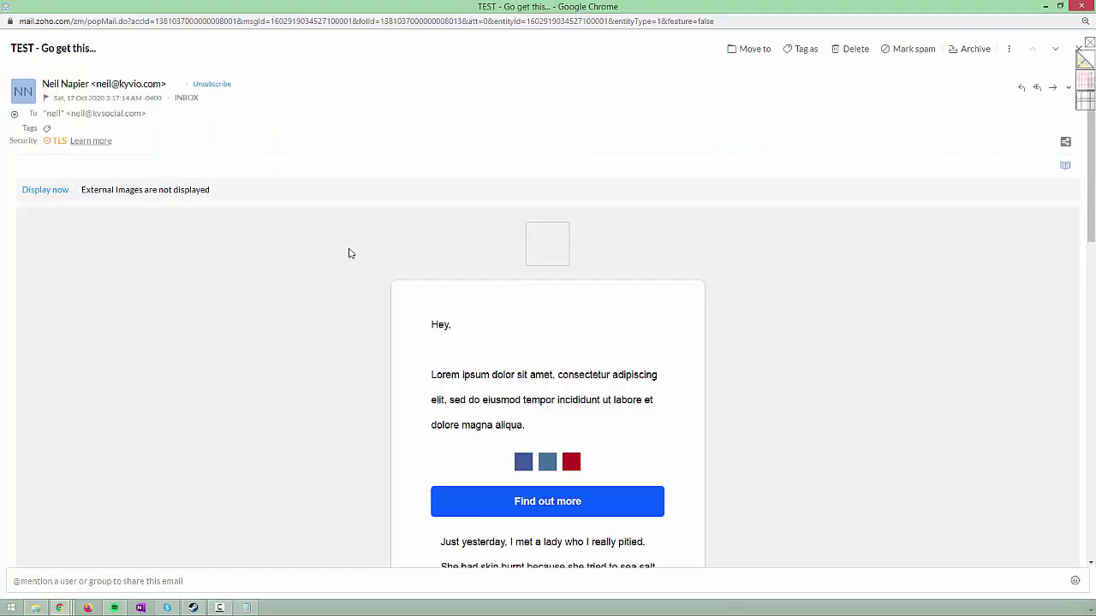
{"action": "middle_click", "coordinate": [350, 255]}
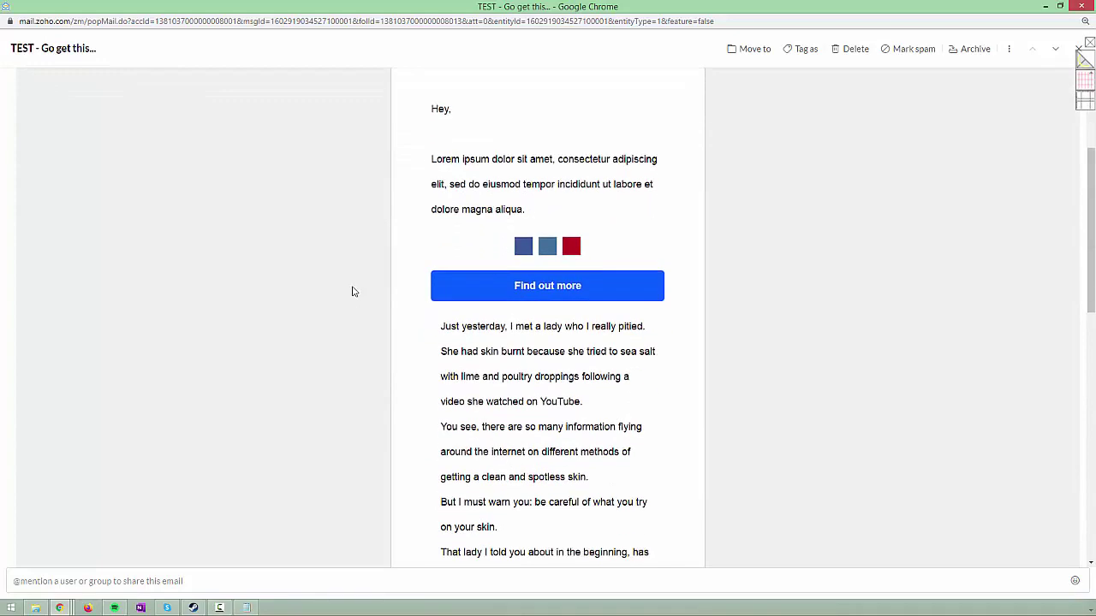
{"action": "middle_click", "coordinate": [360, 294]}
{"action": "scroll", "coordinate": [360, 293], "scroll_direction": "up", "scroll_amount": 3}
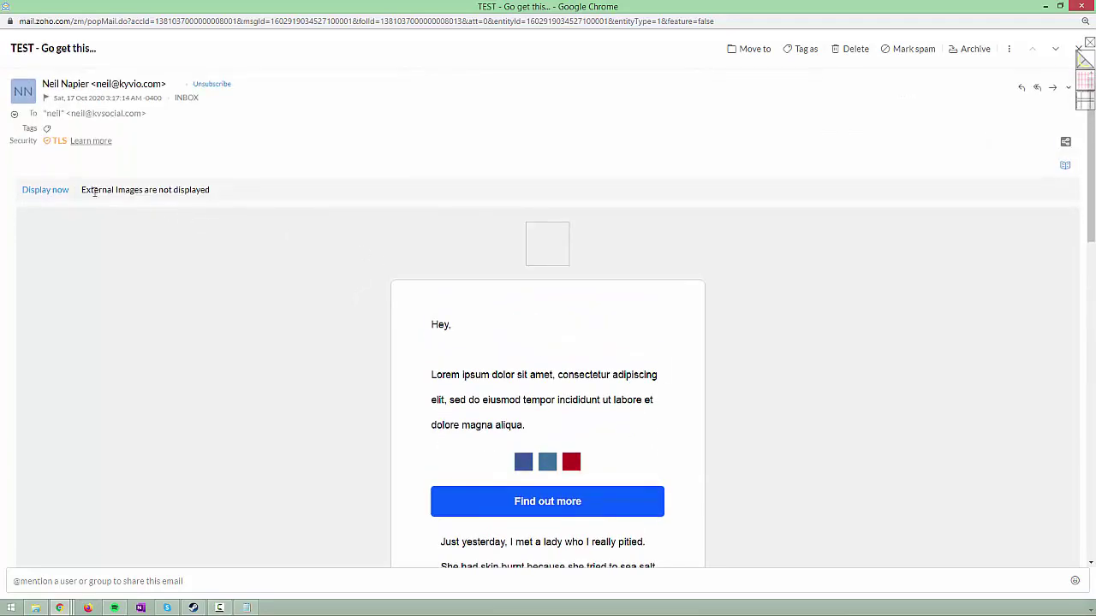
Display the external images in the test email and check its logo, social icons, body text and footer
{"action": "left_click", "coordinate": [62, 191]}
{"action": "scroll", "coordinate": [377, 286], "scroll_direction": "down", "scroll_amount": 4}
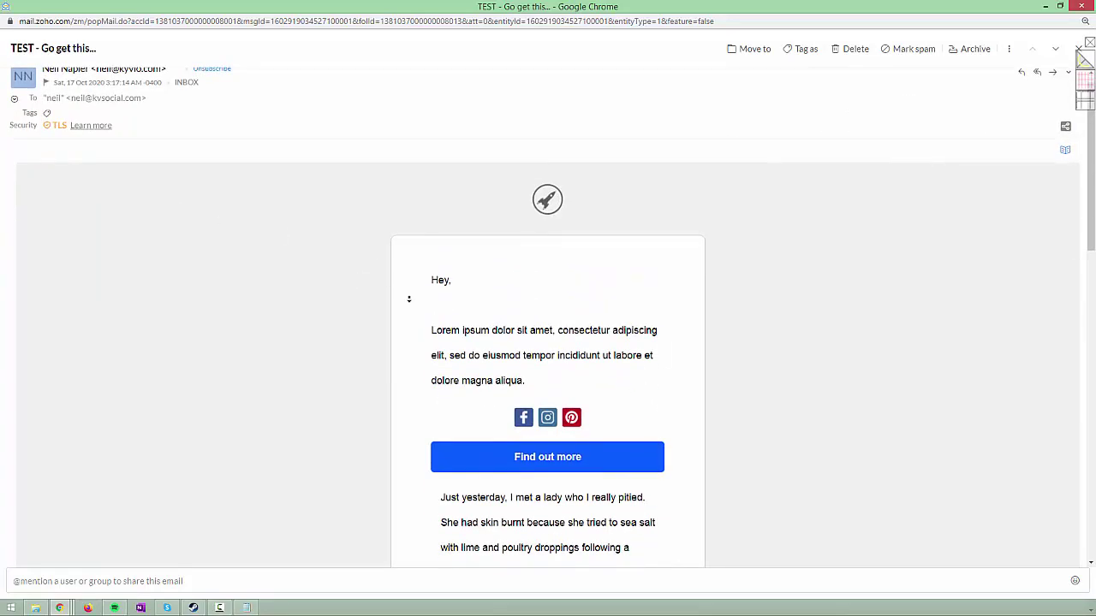
{"action": "scroll", "coordinate": [408, 328], "scroll_direction": "down", "scroll_amount": 5}
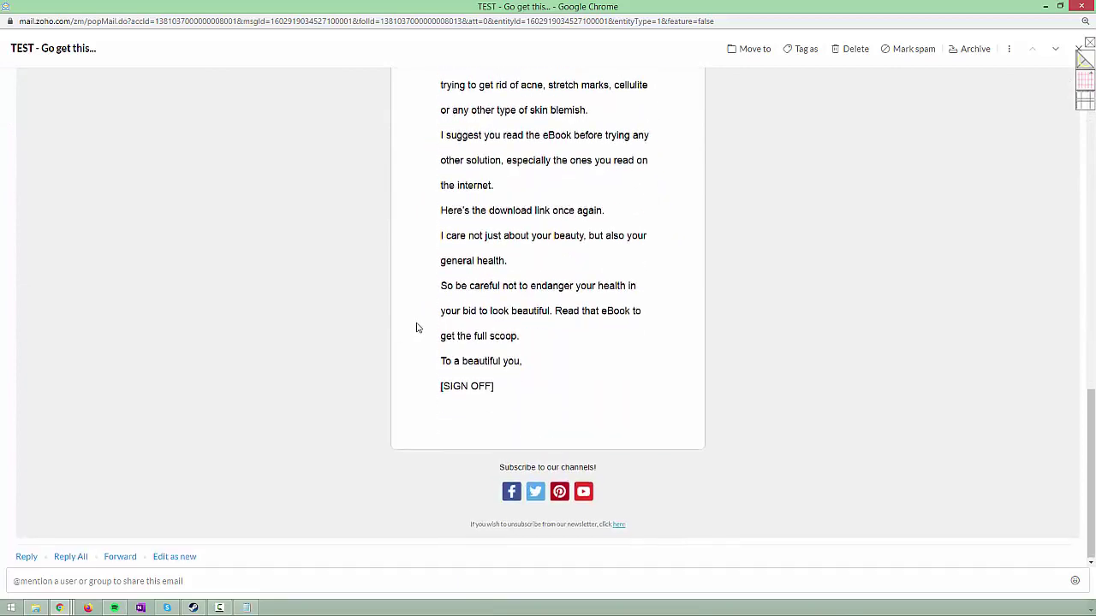
{"action": "scroll", "coordinate": [411, 325], "scroll_direction": "up", "scroll_amount": 10}
{"action": "scroll", "coordinate": [516, 189], "scroll_direction": "up", "scroll_amount": 2}
{"action": "scroll", "coordinate": [445, 248], "scroll_direction": "down", "scroll_amount": 11}
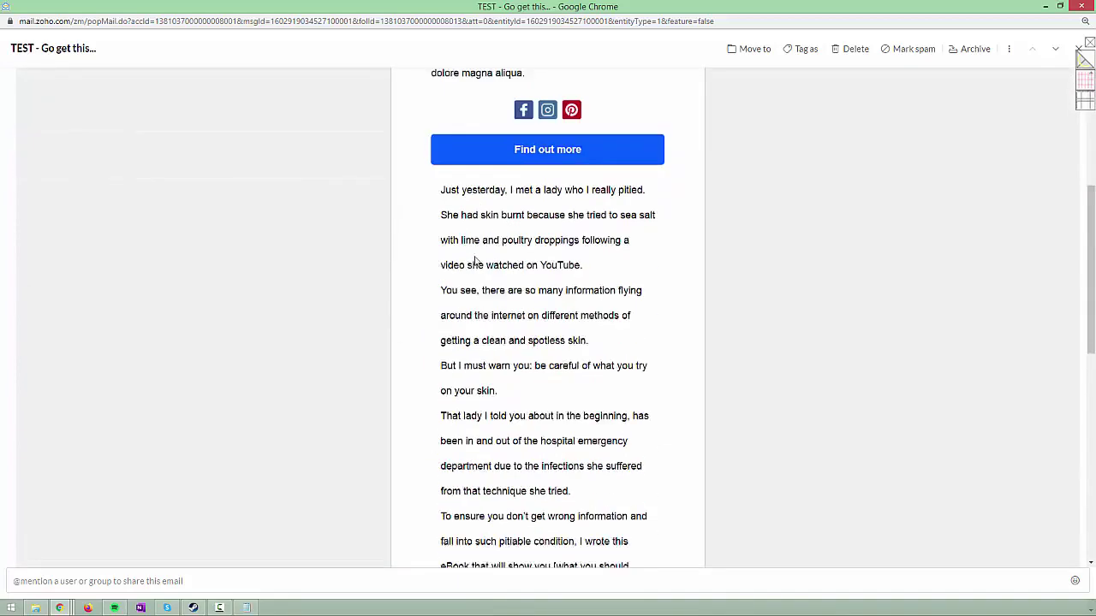